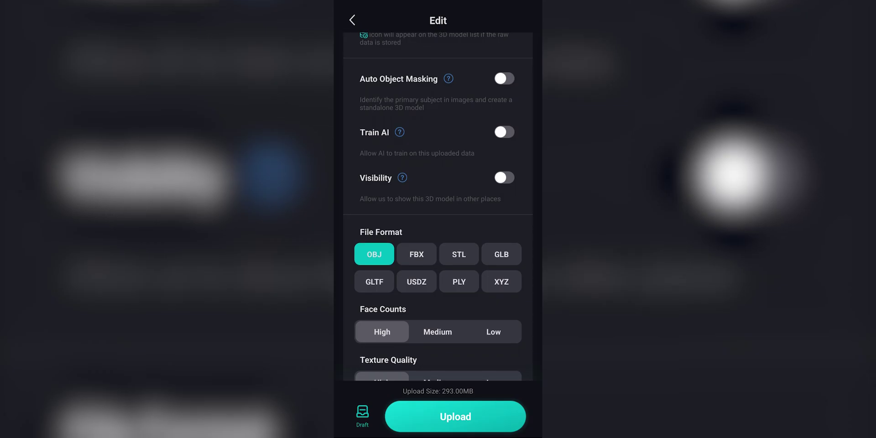
Scroll down the Kiri Engine upload screen for the 58-photo scan.
{"action": "scroll", "coordinate": [439, 206], "scroll_direction": "down", "scroll_amount": 1}
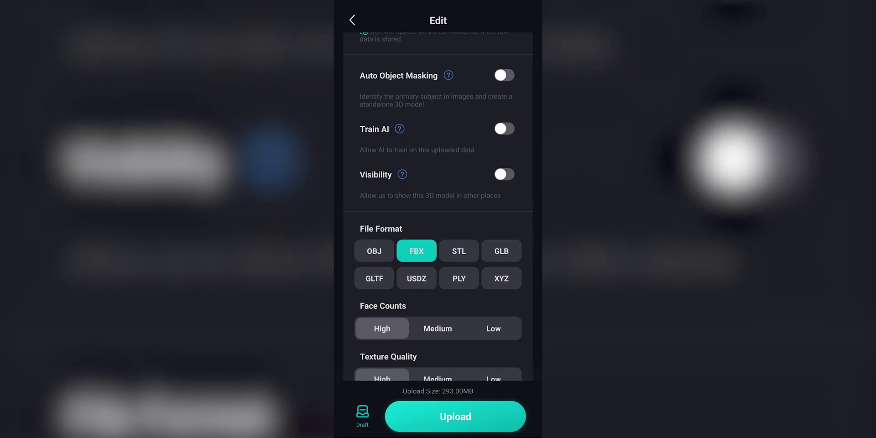
{"action": "scroll", "coordinate": [438, 206], "scroll_direction": "down", "scroll_amount": 3}
Start the Kiri Engine photo upload, then zoom out from the imported scanned person in Blender.
{"action": "left_click", "coordinate": [456, 417]}
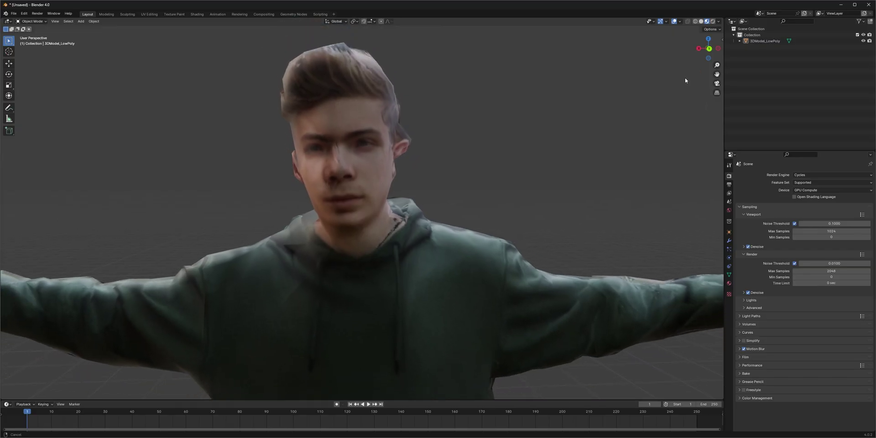
{"action": "middle_click_drag", "start_coordinate": [685, 80], "coordinate": [688, 103], "text": "ctrl"}
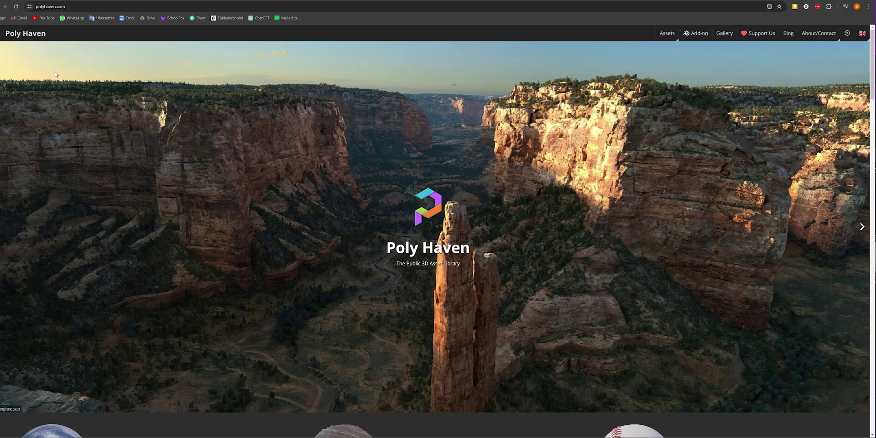
Scroll down the Poly Haven home page and go to Browse HDRIs.
{"action": "scroll", "coordinate": [54, 71], "scroll_direction": "down", "scroll_amount": 4}
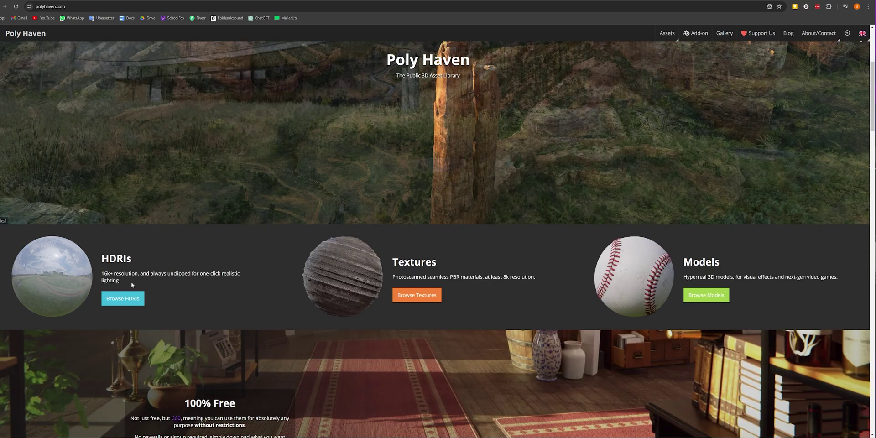
{"action": "left_click", "coordinate": [133, 298]}
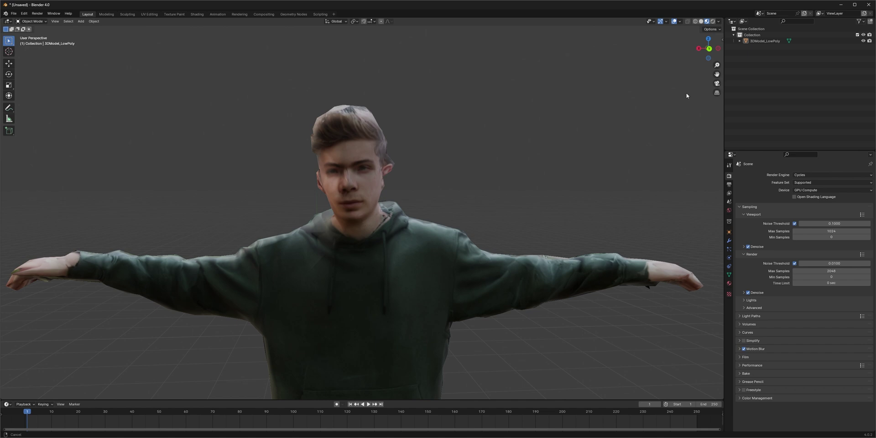
{"action": "scroll", "coordinate": [688, 100], "scroll_direction": "down", "scroll_amount": 2}
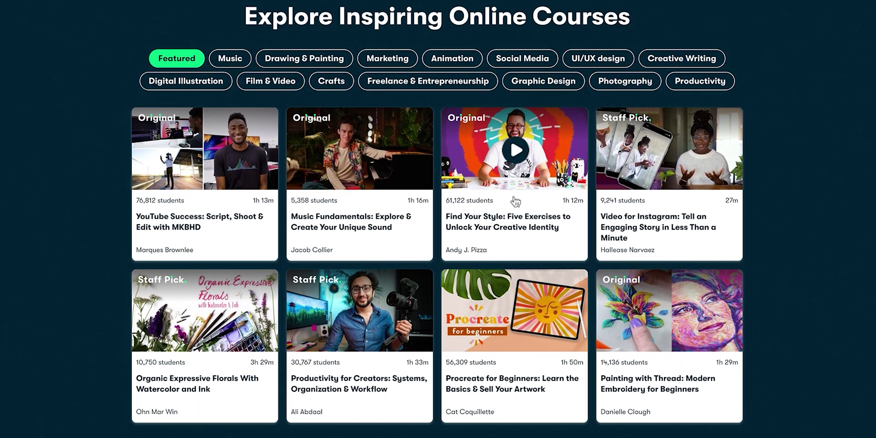
Open the Find Your Style class from Blender for Filmmakers and scroll through its content.
{"action": "left_click", "coordinate": [516, 202]}
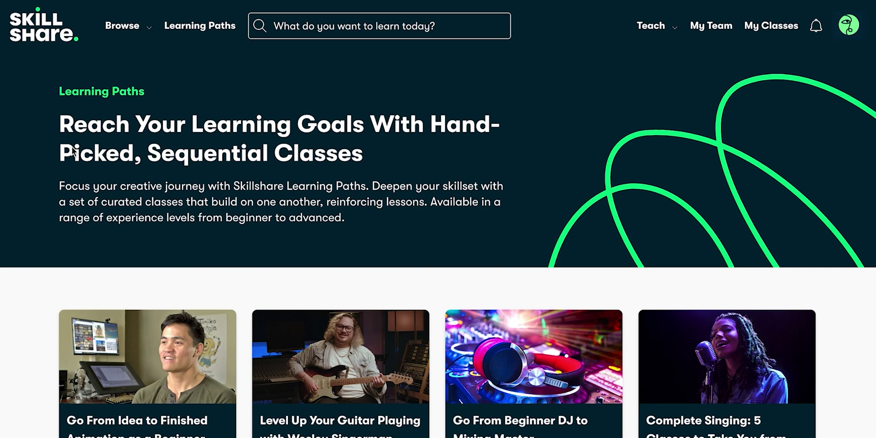
{"action": "scroll", "coordinate": [21, 169], "scroll_direction": "down", "scroll_amount": 5}
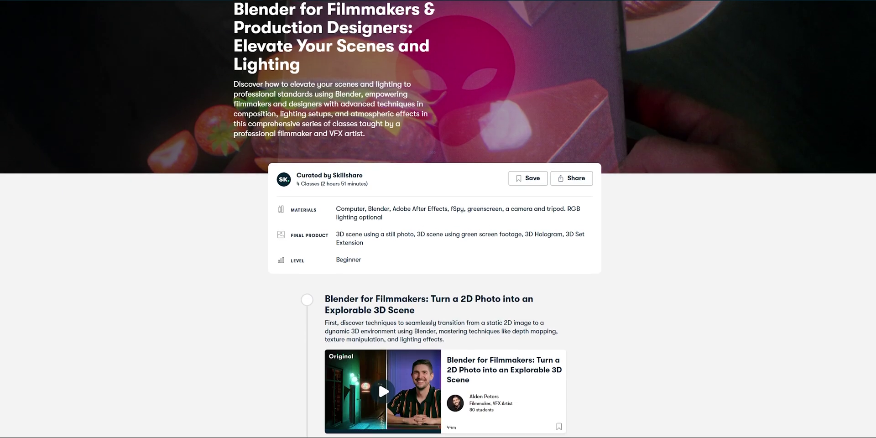
{"action": "scroll", "coordinate": [438, 219], "scroll_direction": "down", "scroll_amount": 4}
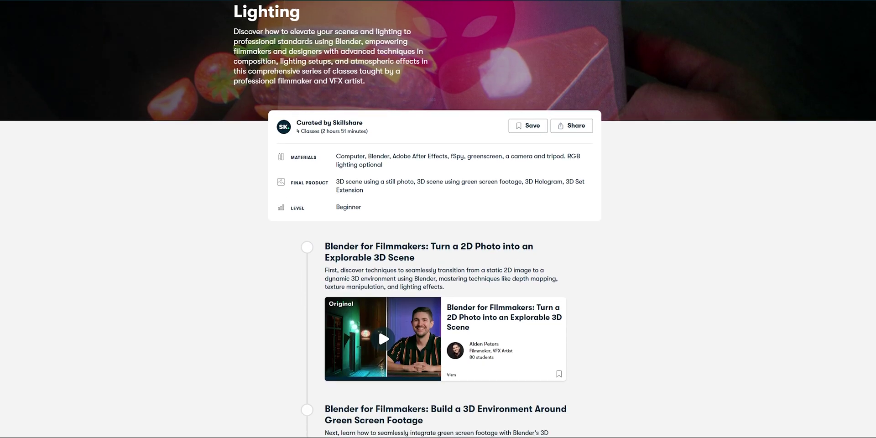
{"action": "scroll", "coordinate": [438, 219], "scroll_direction": "down", "scroll_amount": 5}
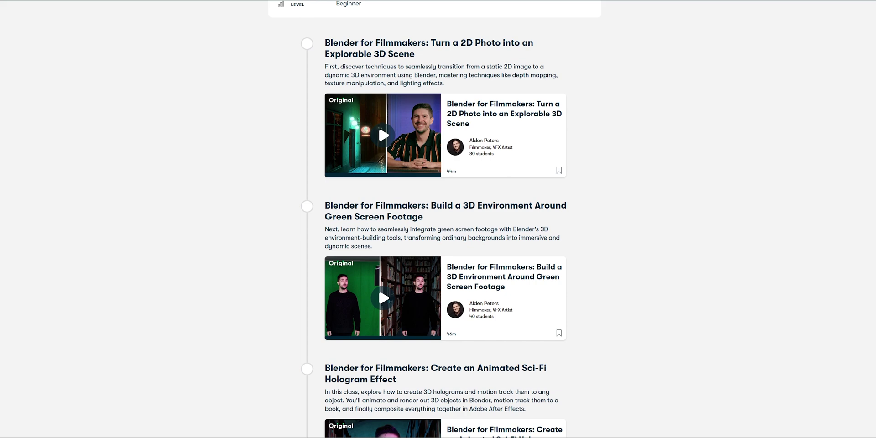
{"action": "scroll", "coordinate": [438, 219], "scroll_direction": "down", "scroll_amount": 5}
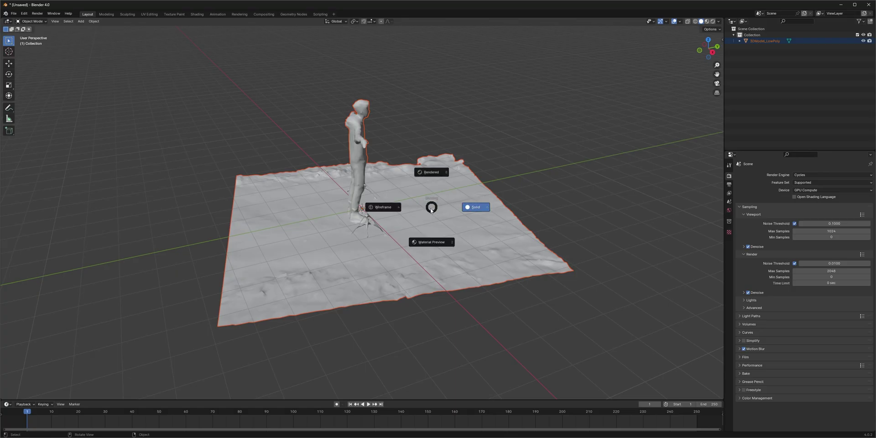
Show the scan with its textures and inspect it from side, top and perspective views.
{"action": "left_click", "coordinate": [431, 242]}
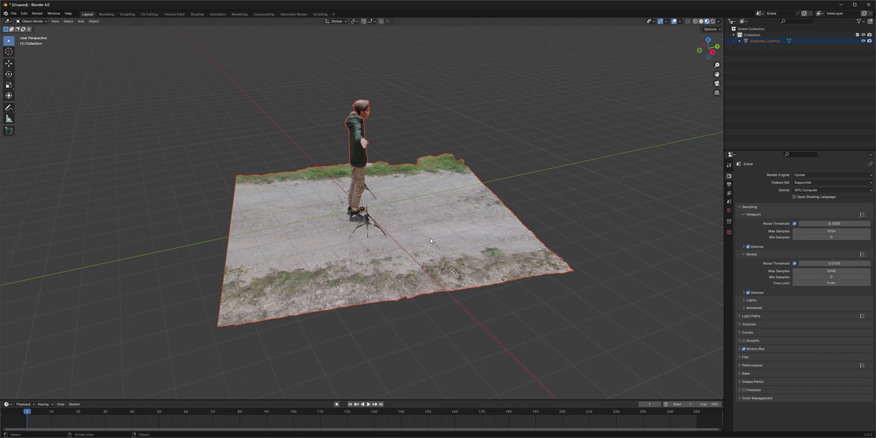
{"action": "key", "text": "KP_3"}
{"action": "key", "text": "KP_7"}
{"action": "key", "text": "r"}
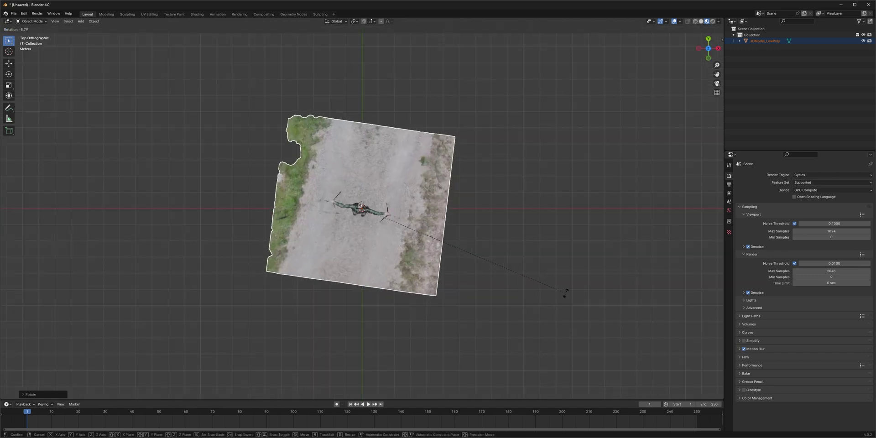
{"action": "key", "text": "Escape"}
{"action": "middle_click_drag", "start_coordinate": [559, 264], "coordinate": [438, 252]}
In Edit Mode, select the whole ground mesh and switch to circle selection from top view.
{"action": "key", "text": "Tab"}
{"action": "key", "text": "a"}
{"action": "key", "text": "KP_7"}
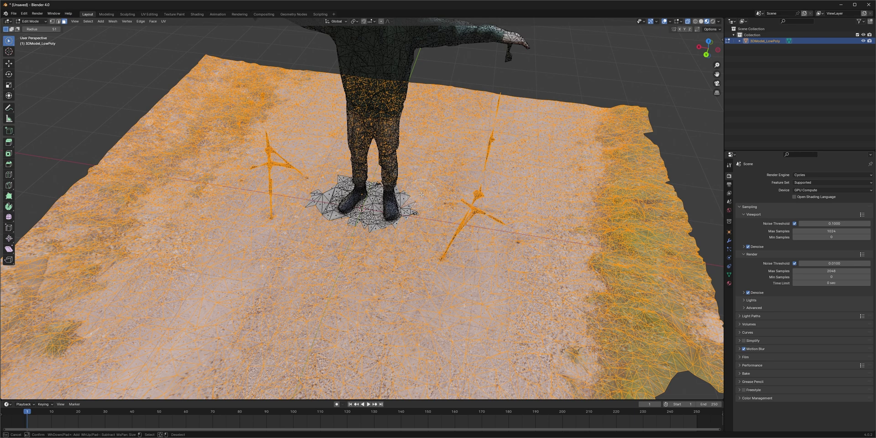
{"action": "scroll", "coordinate": [438, 252], "scroll_direction": "up", "scroll_amount": 3}
{"action": "key", "text": "c"}
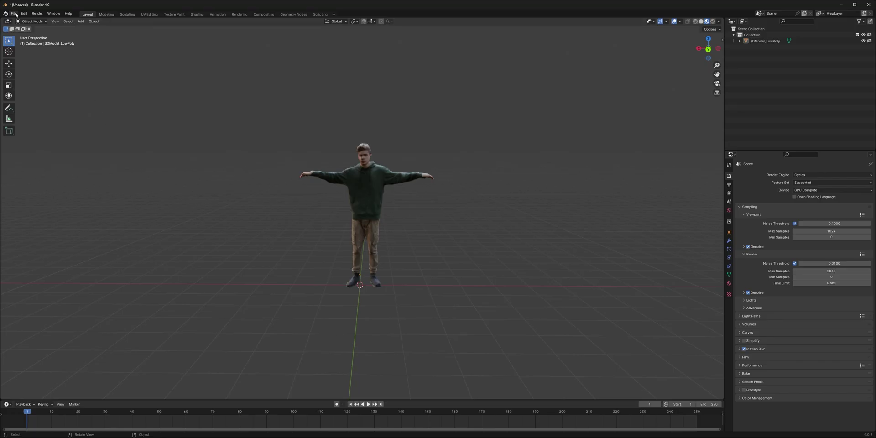
Export the scanned character as FBX and upload it to Mixamo.
{"action": "left_click", "coordinate": [15, 13]}
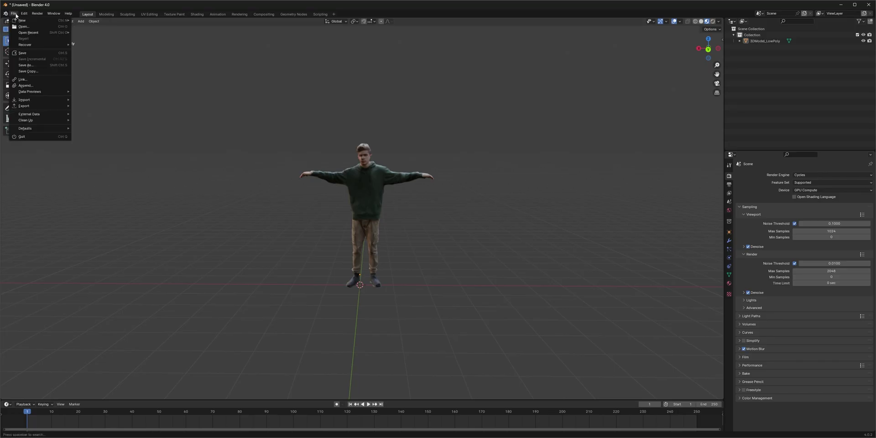
{"action": "mouse_move", "coordinate": [40, 108]}
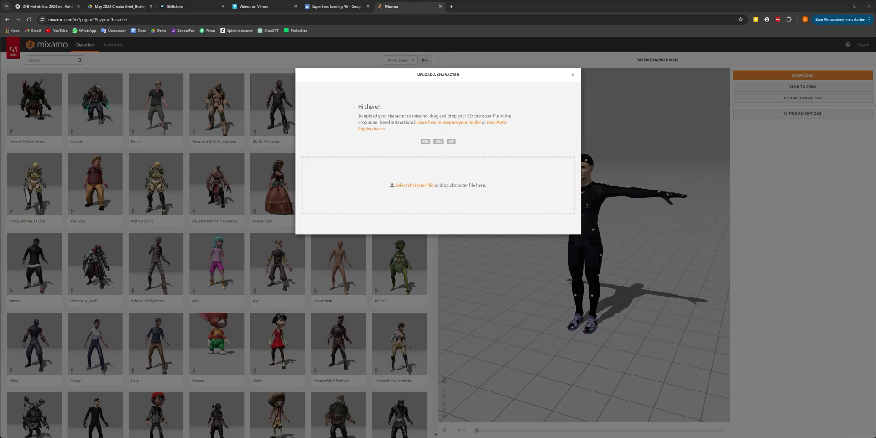
{"action": "left_click_drag", "start_coordinate": [159, 233], "coordinate": [401, 177]}
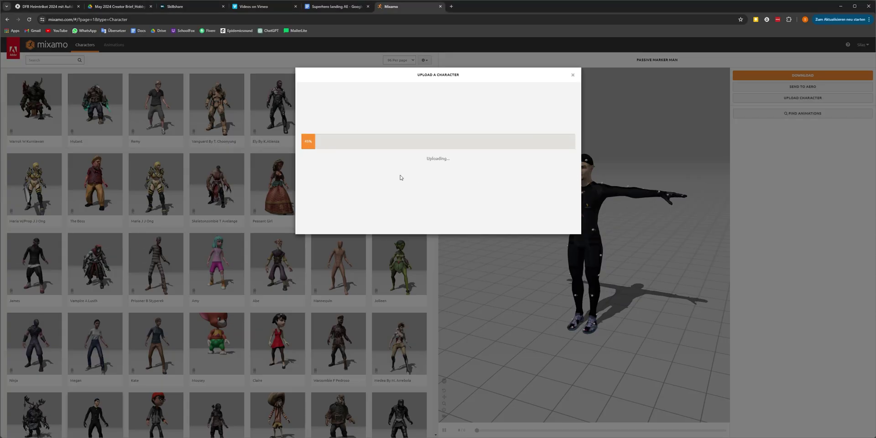
Place the chin, wrist, elbow, knee and groin markers, auto-rig, and download Falling Idle.
{"action": "left_click_drag", "start_coordinate": [329, 159], "coordinate": [398, 103]}
{"action": "left_click_drag", "start_coordinate": [329, 174], "coordinate": [345, 114]}
{"action": "left_click_drag", "start_coordinate": [329, 189], "coordinate": [364, 120]}
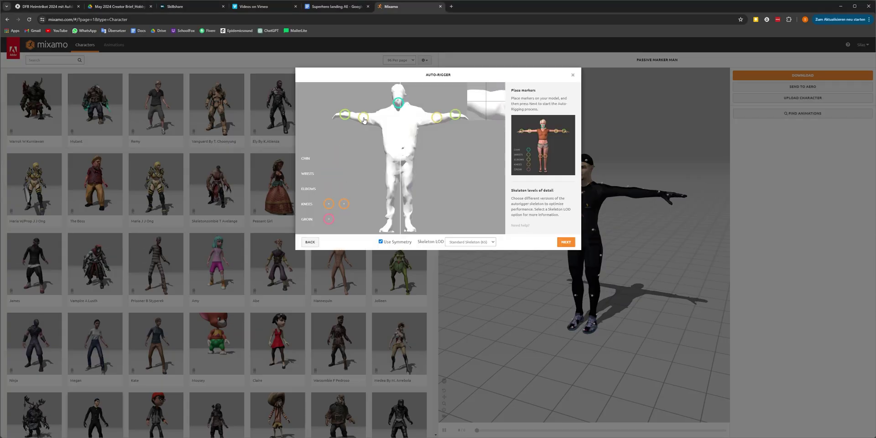
{"action": "left_click_drag", "start_coordinate": [329, 204], "coordinate": [392, 196]}
{"action": "left_click_drag", "start_coordinate": [329, 219], "coordinate": [401, 169]}
{"action": "left_click", "coordinate": [566, 242]}
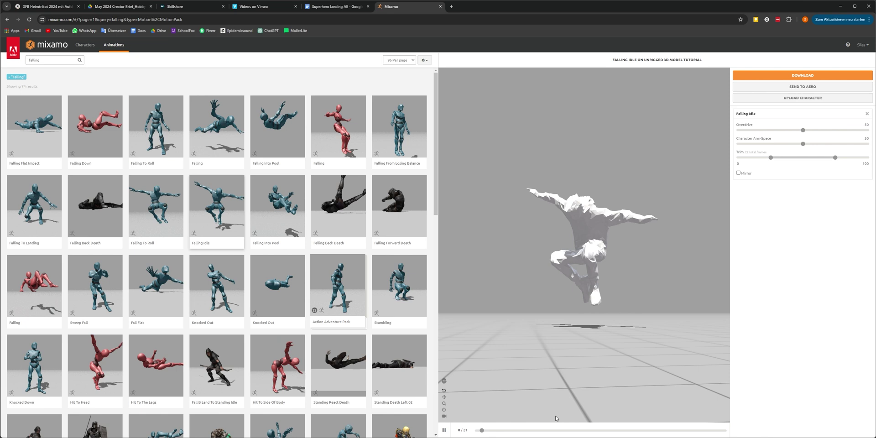
{"action": "left_click", "coordinate": [782, 77]}
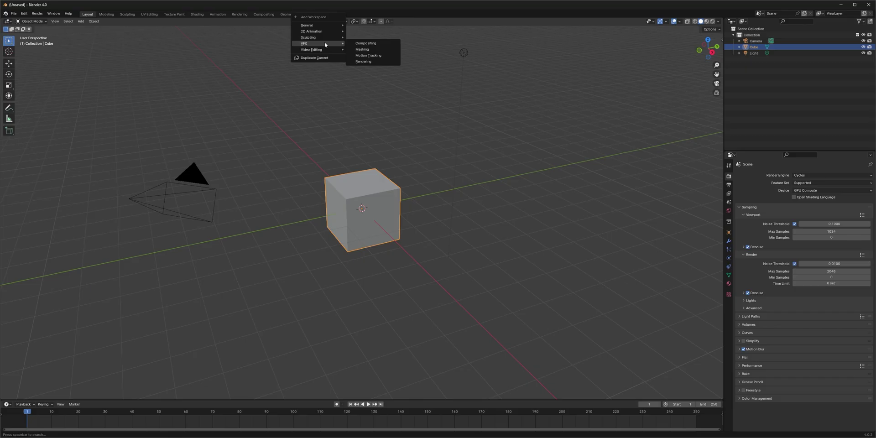
Add a Motion Tracking workspace, load the landing clip, and set 25 fps with end frame 127.
{"action": "left_click", "coordinate": [374, 55]}
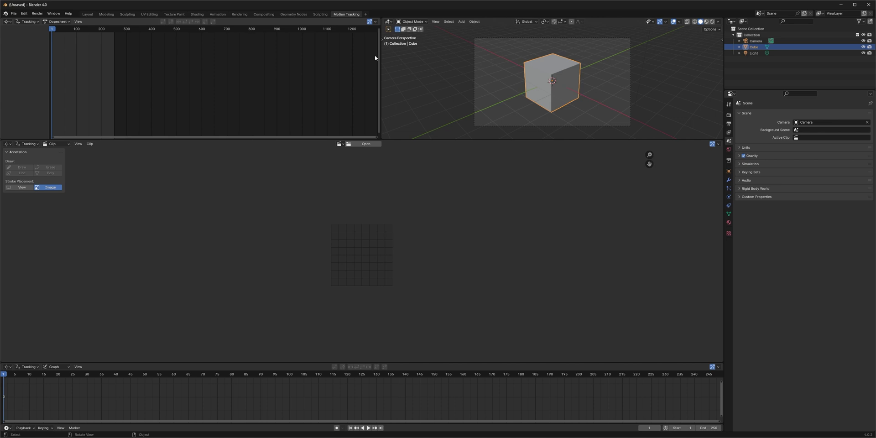
{"action": "left_click", "coordinate": [365, 144]}
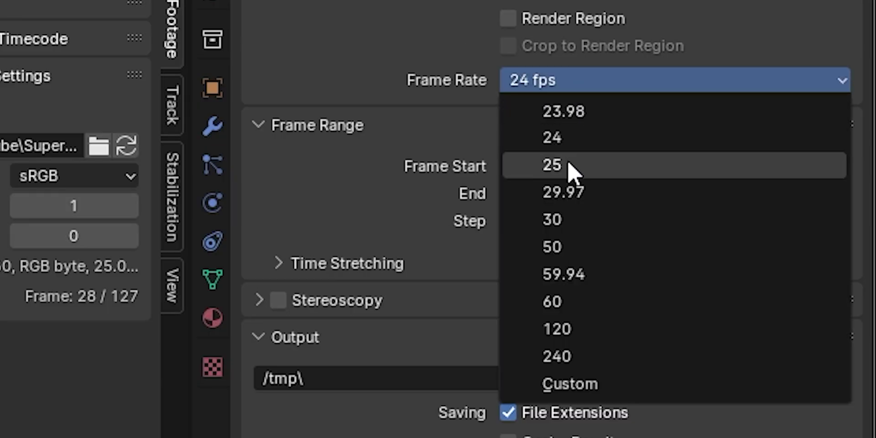
{"action": "left_click", "coordinate": [570, 169]}
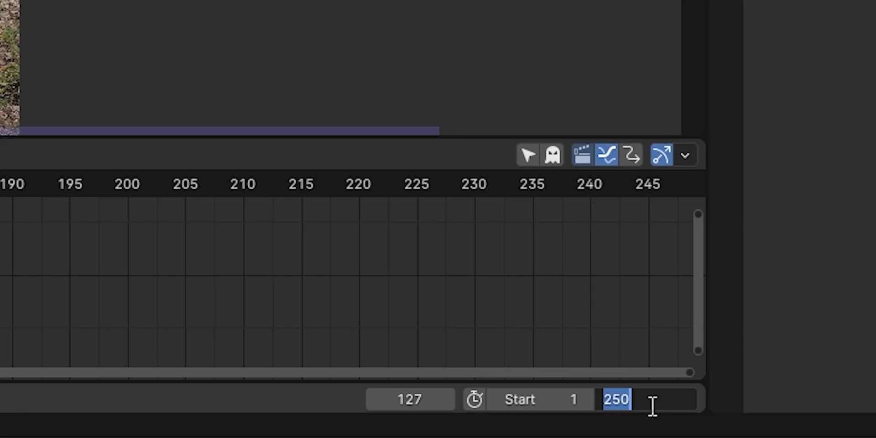
{"action": "left_click", "coordinate": [652, 400]}
{"action": "type", "text": "12"}
{"action": "type", "text": "7"}
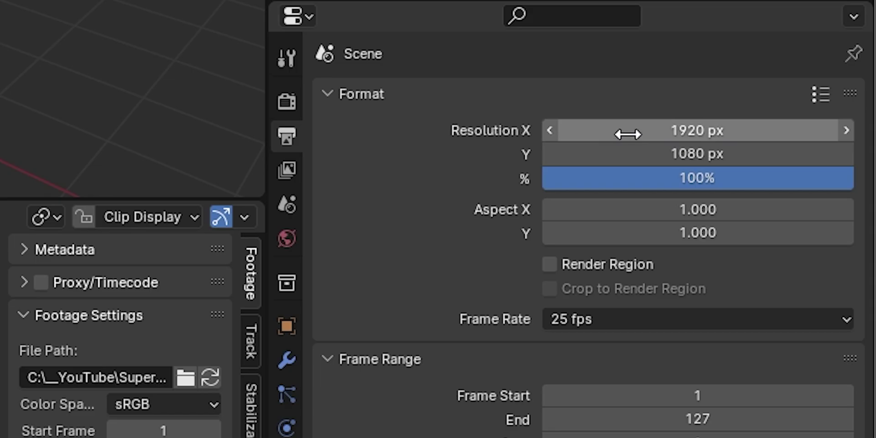
Set the resolution to 3840×2160 and the render engine to Cycles.
{"action": "double_click", "coordinate": [631, 132]}
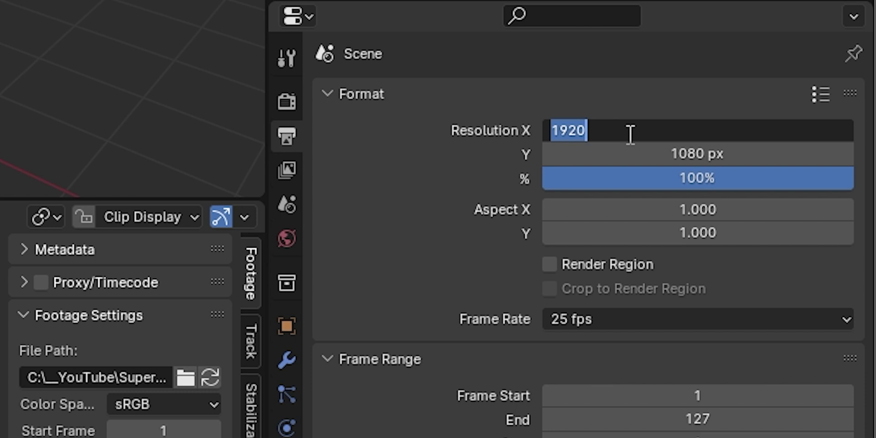
{"action": "key", "text": "Tab"}
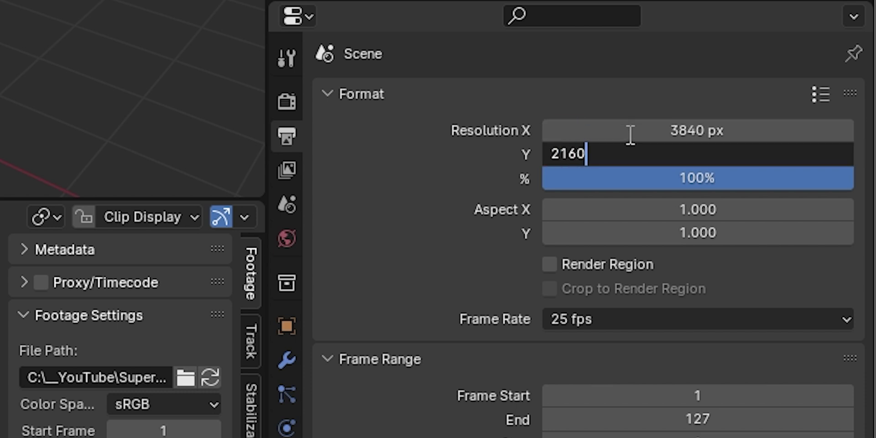
{"action": "key", "text": "Return"}
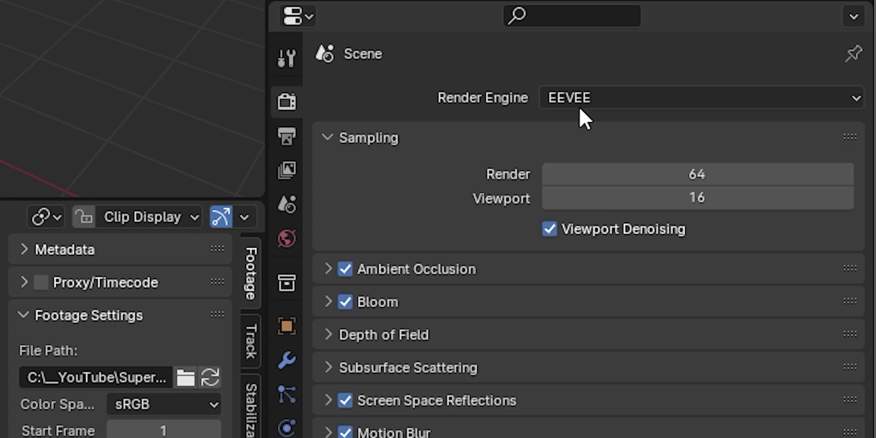
{"action": "left_click", "coordinate": [588, 97]}
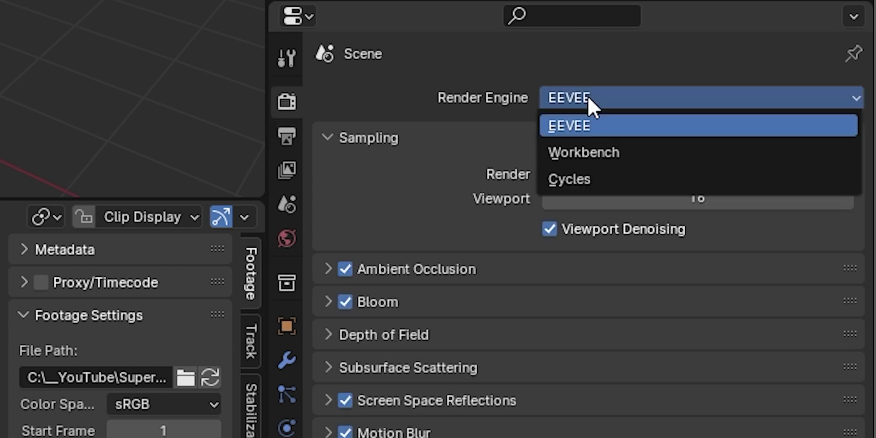
{"action": "left_click", "coordinate": [583, 170]}
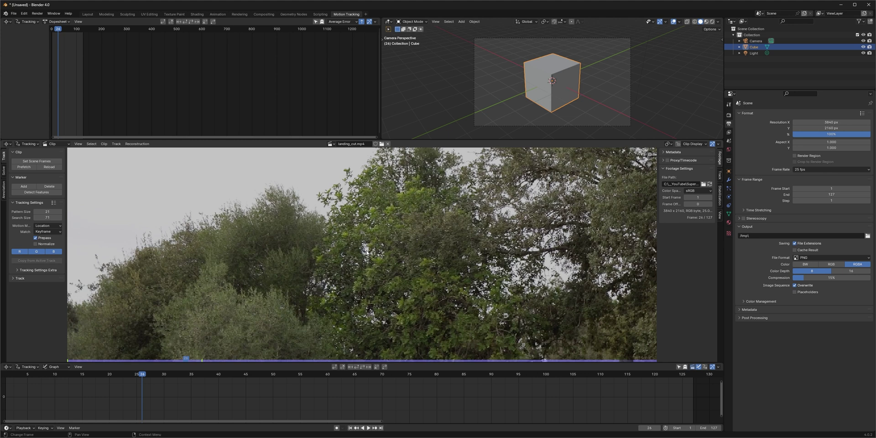
Resize the tracking marker and track it forward through the clip.
{"action": "key", "text": "s"}
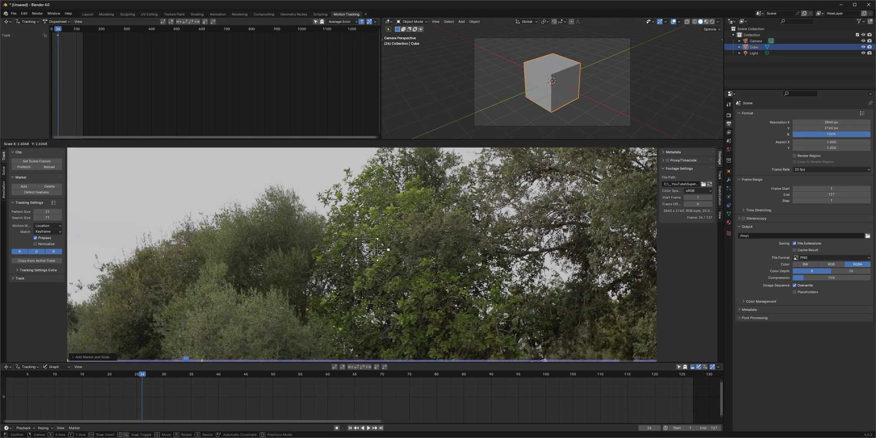
{"action": "key", "text": "Return"}
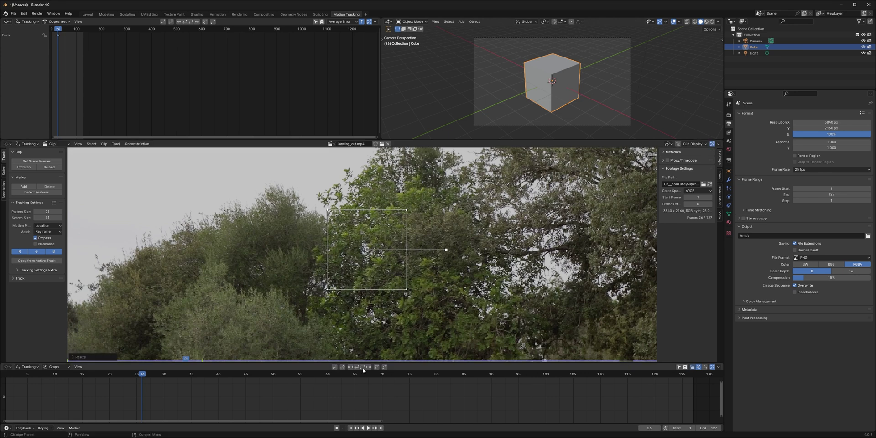
{"action": "left_click", "coordinate": [363, 367]}
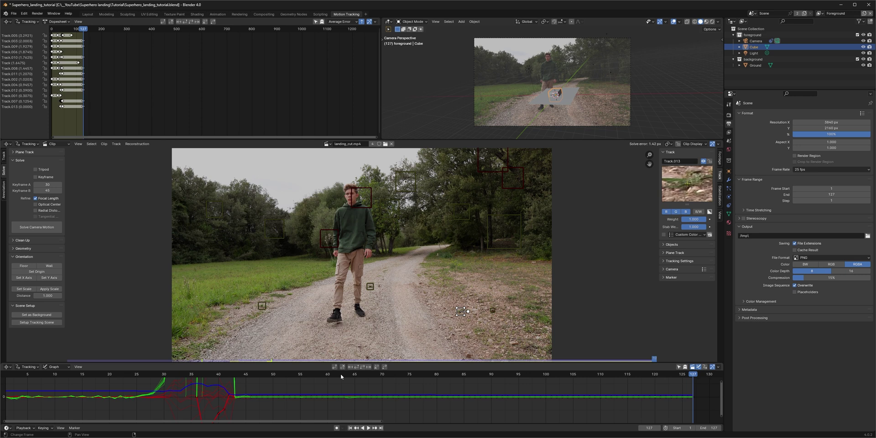
Re-solve the camera from all tracks with keyframes 30 and 45 and Refine Focal Length.
{"action": "key", "text": "a"}
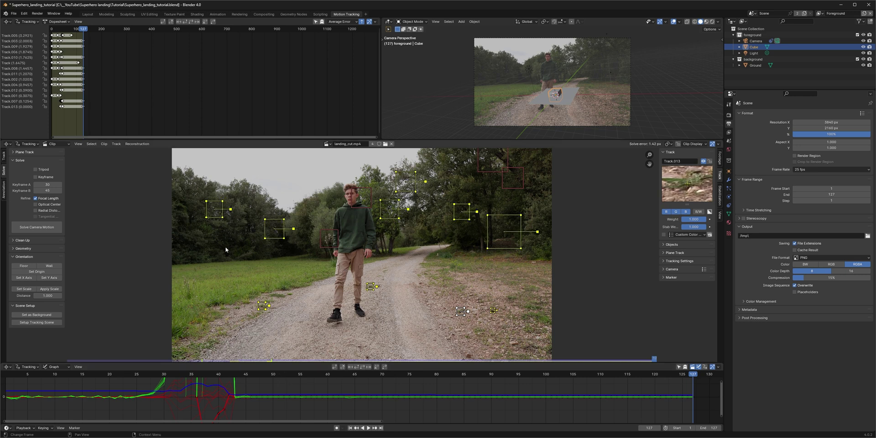
{"action": "left_click", "coordinate": [53, 228]}
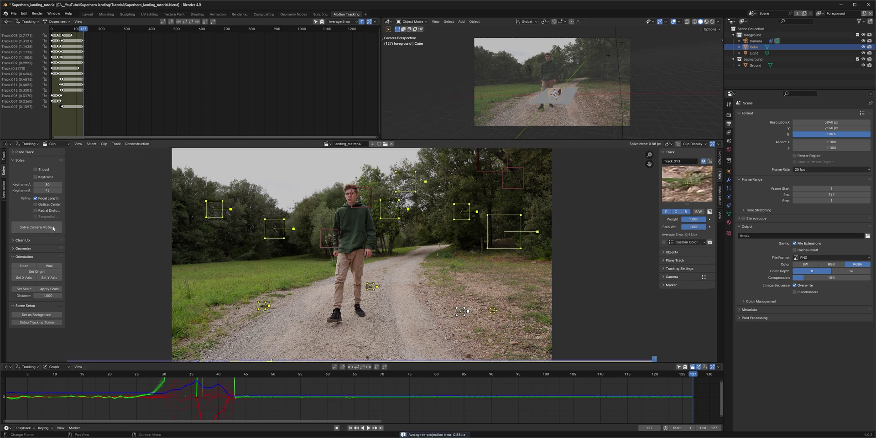
{"action": "left_click", "coordinate": [47, 184]}
{"action": "key", "text": "Tab"}
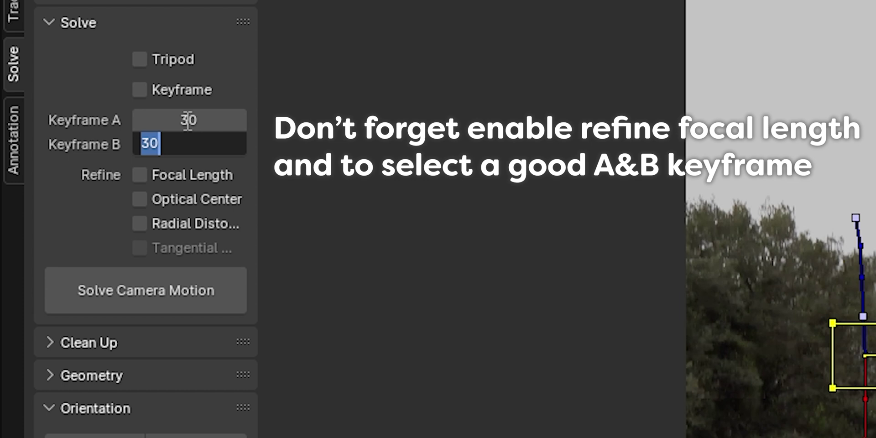
{"action": "type", "text": "45"}
{"action": "key", "text": "Return"}
{"action": "left_click", "coordinate": [140, 175]}
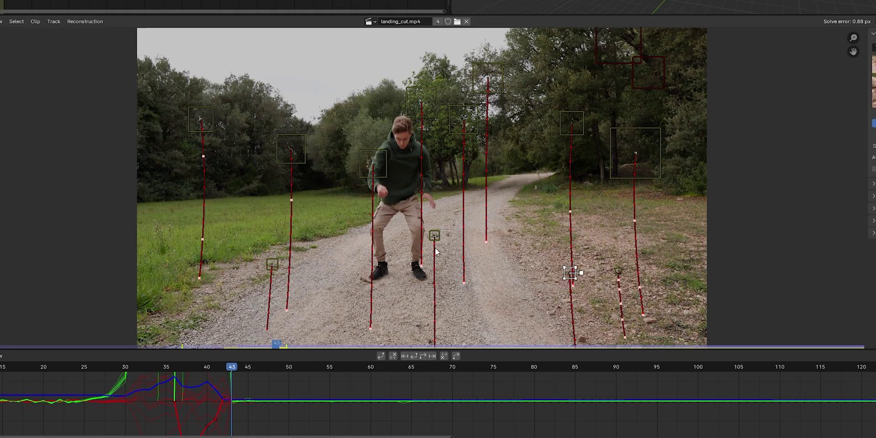
Set the floor from a dirt-path marker, add a ground marker at frame 44, track and re-solve.
{"action": "left_click", "coordinate": [437, 239], "text": "shift"}
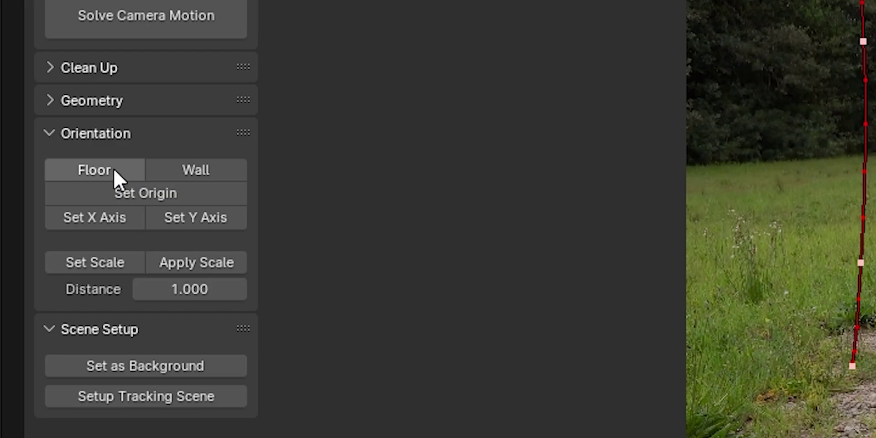
{"action": "left_click", "coordinate": [113, 173]}
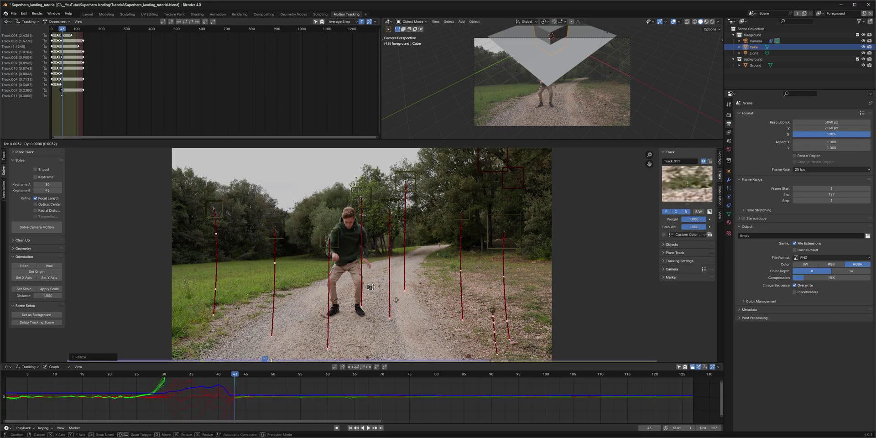
{"action": "left_click", "coordinate": [396, 300]}
{"action": "mouse_move", "coordinate": [265, 359]}
{"action": "left_mouse_down"}
{"action": "mouse_move", "coordinate": [183, 359]}
{"action": "mouse_move", "coordinate": [287, 359]}
{"action": "mouse_move", "coordinate": [269, 360]}
{"action": "left_mouse_up"}
{"action": "left_click", "coordinate": [262, 305], "text": "ctrl"}
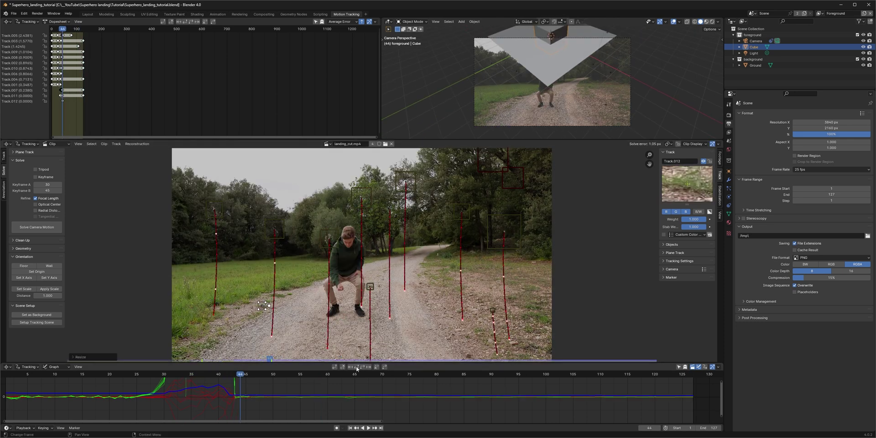
{"action": "key", "text": "shift+ctrl+t"}
{"action": "left_click", "coordinate": [461, 310], "text": "ctrl"}
Set the scene origin at a ground marker on frame 43 and align the Y axis to another marker.
{"action": "left_click", "coordinate": [246, 375]}
{"action": "left_click", "coordinate": [371, 285]}
{"action": "key", "text": "Left"}
{"action": "key", "text": "Left"}
{"action": "key", "text": "shift+s"}
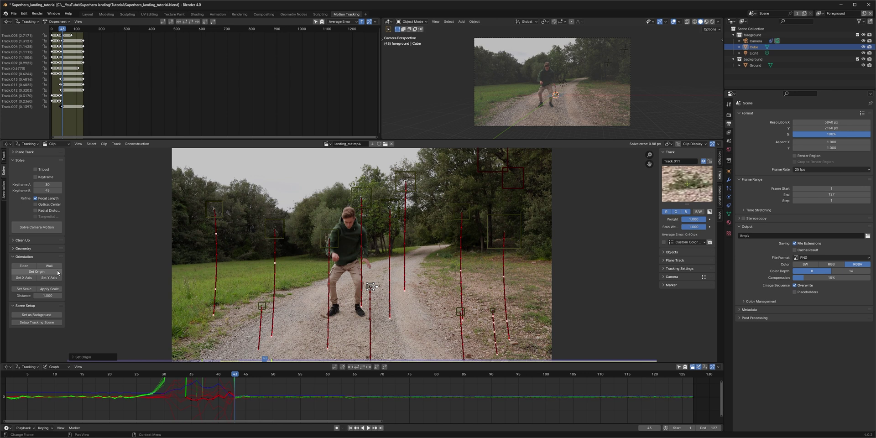
{"action": "left_click", "coordinate": [366, 210]}
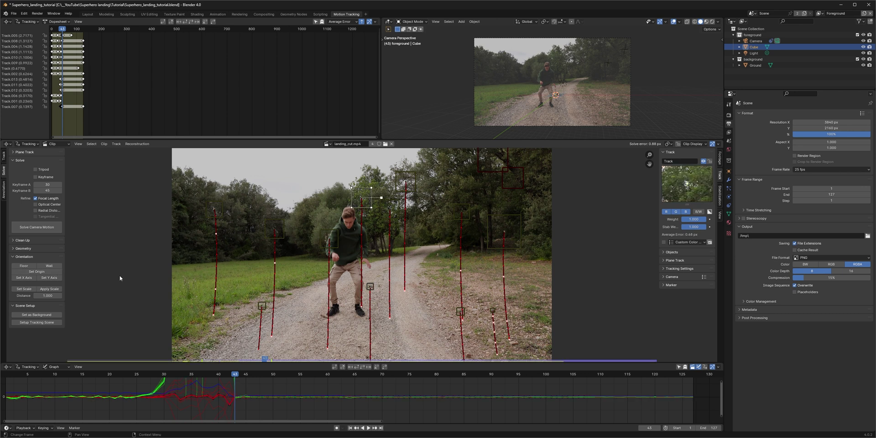
{"action": "left_click", "coordinate": [43, 278]}
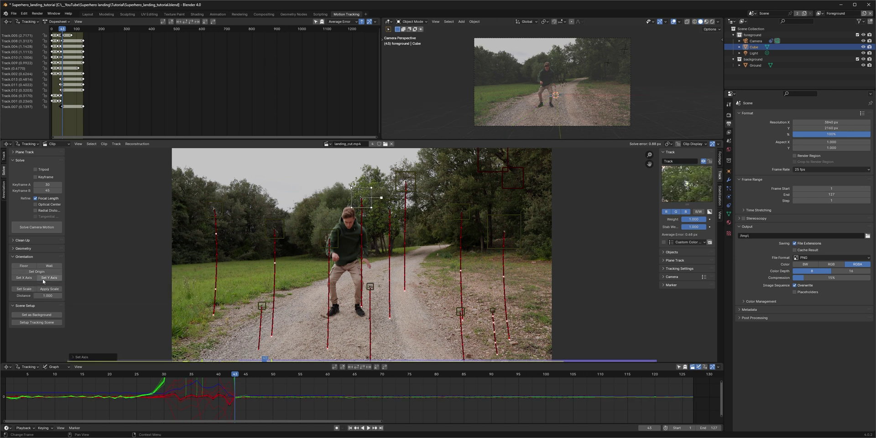
Switch to the Layout workspace, scrub frames 32–48, leave camera view and save the project.
{"action": "left_click", "coordinate": [88, 14]}
{"action": "mouse_move", "coordinate": [110, 417]}
{"action": "left_mouse_down"}
{"action": "mouse_move", "coordinate": [154, 416]}
{"action": "mouse_move", "coordinate": [101, 419]}
{"action": "mouse_move", "coordinate": [137, 418]}
{"action": "mouse_move", "coordinate": [113, 418]}
{"action": "left_mouse_up"}
{"action": "key", "text": "KP_0"}
{"action": "key", "text": "ctrl+s"}
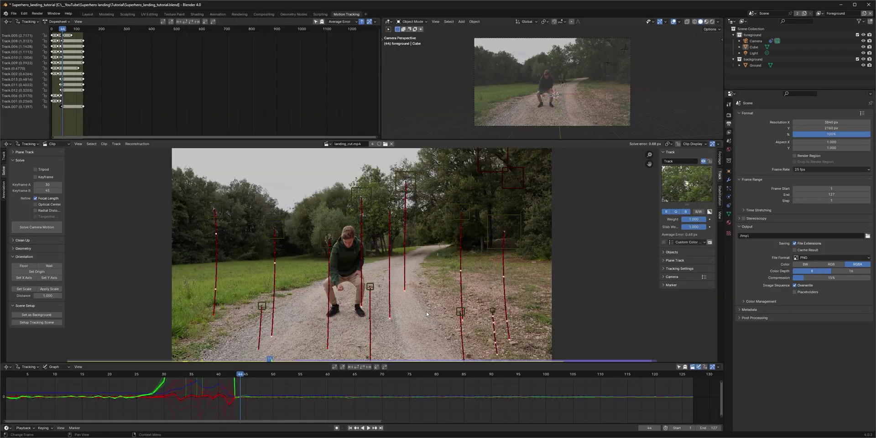
Set the scene scale from two tracked markers with a real distance of 2.5.
{"action": "left_click", "coordinate": [459, 313]}
{"action": "left_click", "coordinate": [374, 290], "text": "shift"}
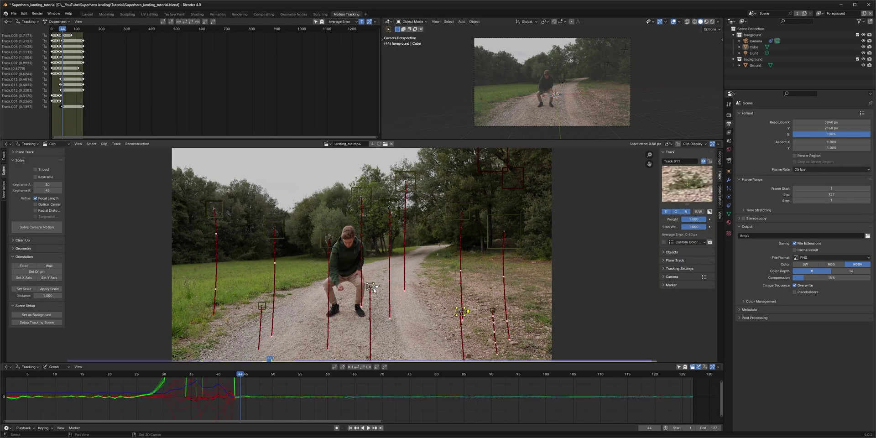
{"action": "left_click", "coordinate": [47, 295]}
{"action": "type", "text": "2.5"}
{"action": "key", "text": "Return"}
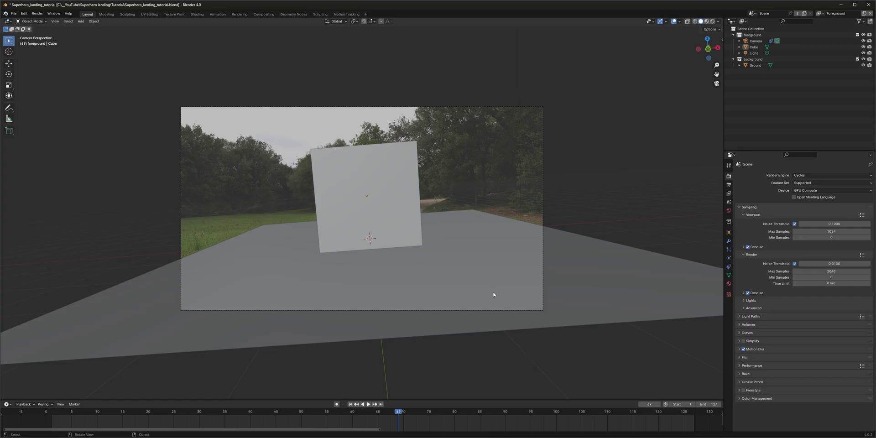
Delete the cube, the ground plane and the light.
{"action": "left_click", "coordinate": [410, 224]}
{"action": "left_click", "coordinate": [477, 264], "text": "shift"}
{"action": "key", "text": "Delete"}
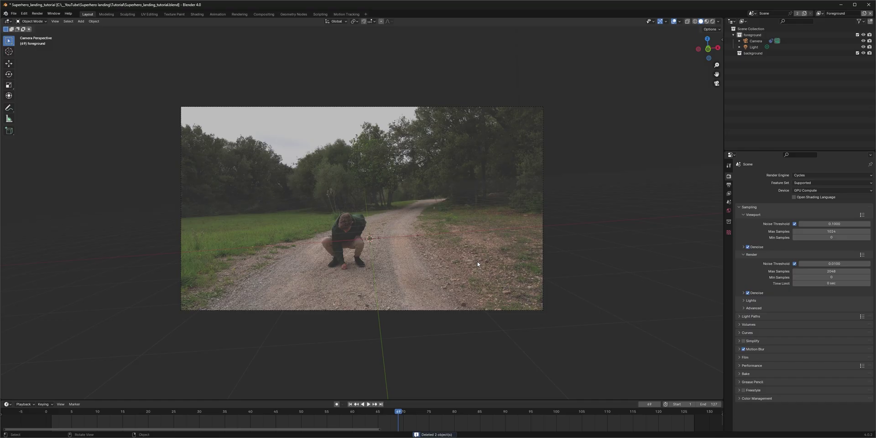
{"action": "left_click", "coordinate": [790, 47]}
{"action": "key", "text": "Delete"}
Remove the Background view layer.
{"action": "left_click", "coordinate": [792, 47]}
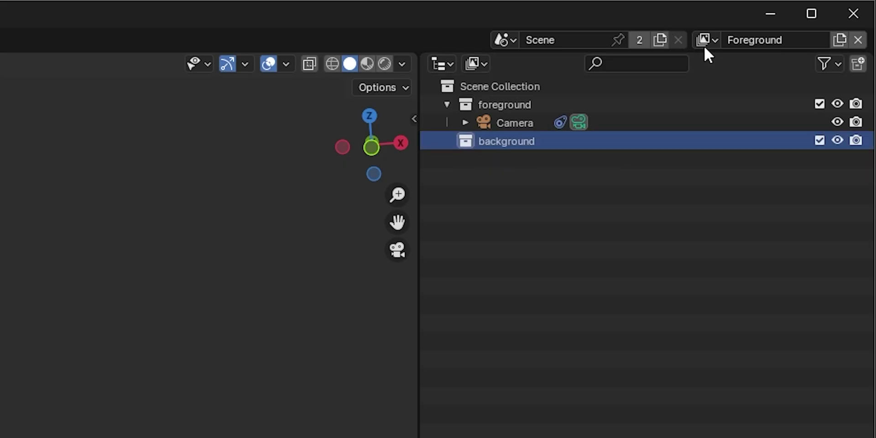
{"action": "left_click", "coordinate": [705, 46]}
{"action": "left_click", "coordinate": [685, 84]}
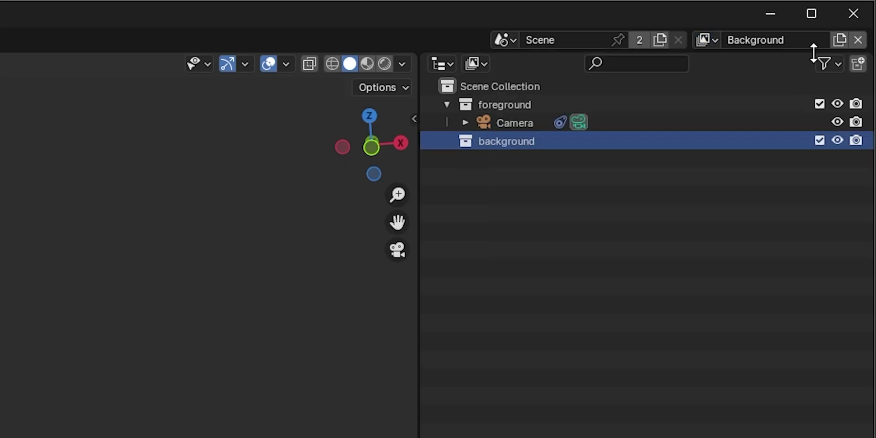
{"action": "left_click", "coordinate": [856, 40]}
Delete the background collection and add a new Path curve.
{"action": "key", "text": "Delete"}
{"action": "key", "text": "shift+a"}
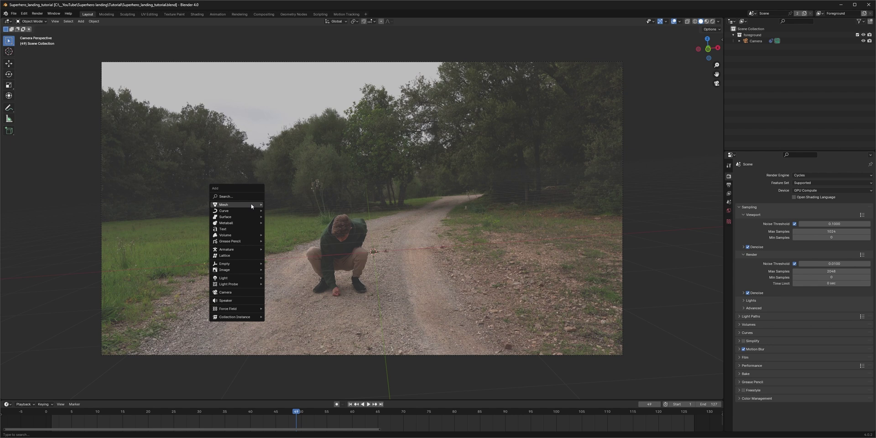
{"action": "mouse_move", "coordinate": [248, 213]}
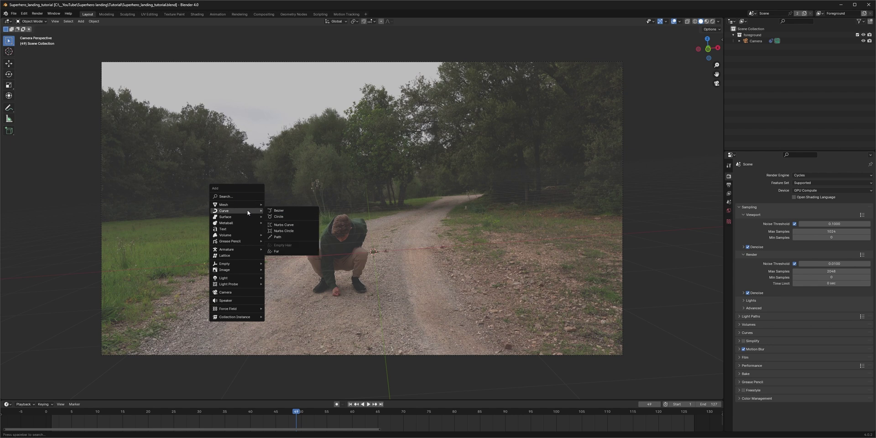
{"action": "left_click", "coordinate": [285, 238]}
Remove the path's default points and draw a curved flight path in Right view.
{"action": "key", "text": "Tab"}
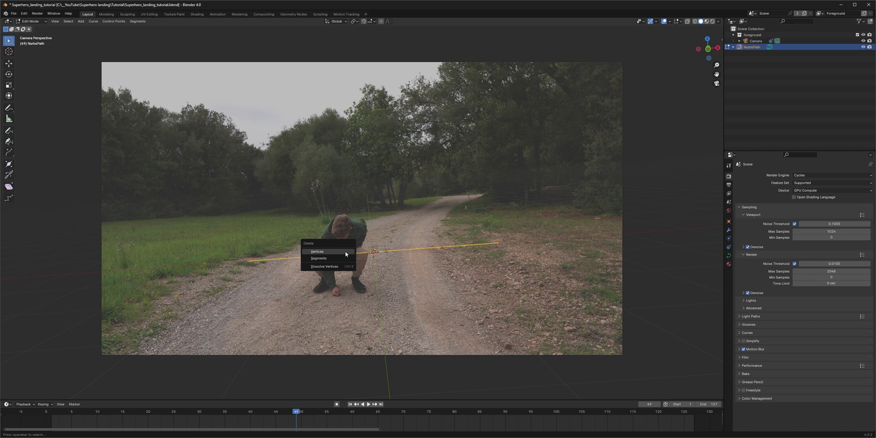
{"action": "left_click", "coordinate": [346, 251]}
{"action": "key", "text": "KP_3"}
{"action": "left_click", "coordinate": [8, 142]}
{"action": "left_click_drag", "start_coordinate": [413, 166], "coordinate": [466, 153]}
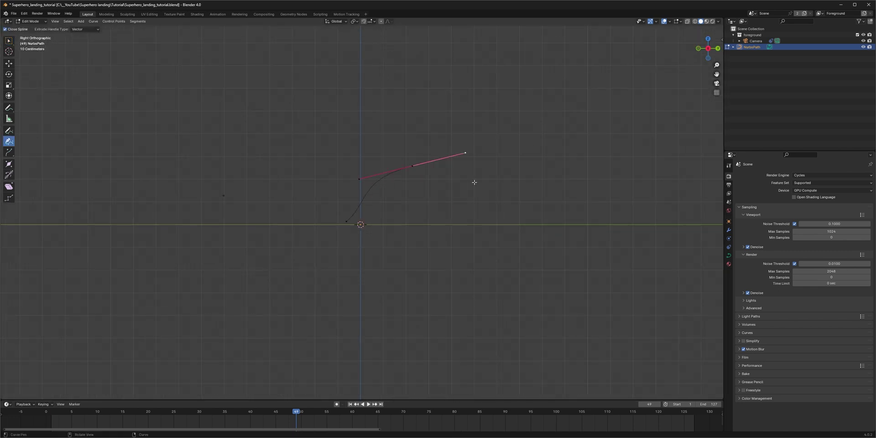
Scale the whole curve up and set its preview resolution to 32.
{"action": "key", "text": "w"}
{"action": "key", "text": "a"}
{"action": "scroll", "coordinate": [474, 182], "scroll_direction": "down", "scroll_amount": 2}
{"action": "key", "text": "s"}
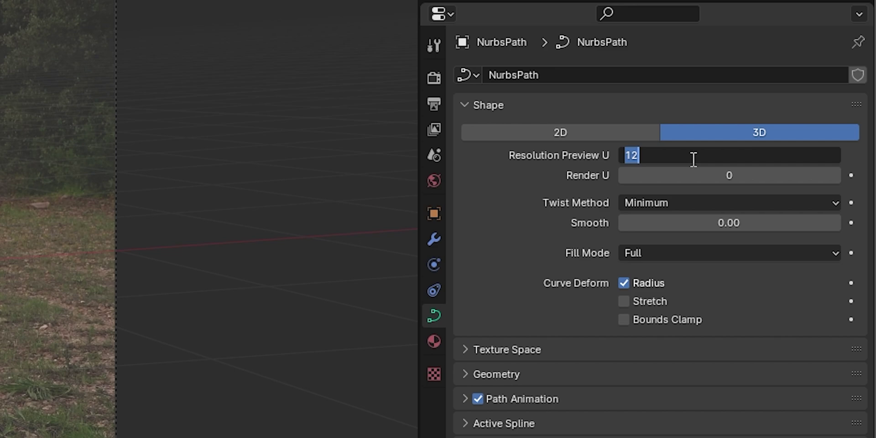
{"action": "left_click", "coordinate": [694, 158]}
{"action": "type", "text": "32"}
{"action": "key", "text": "Return"}
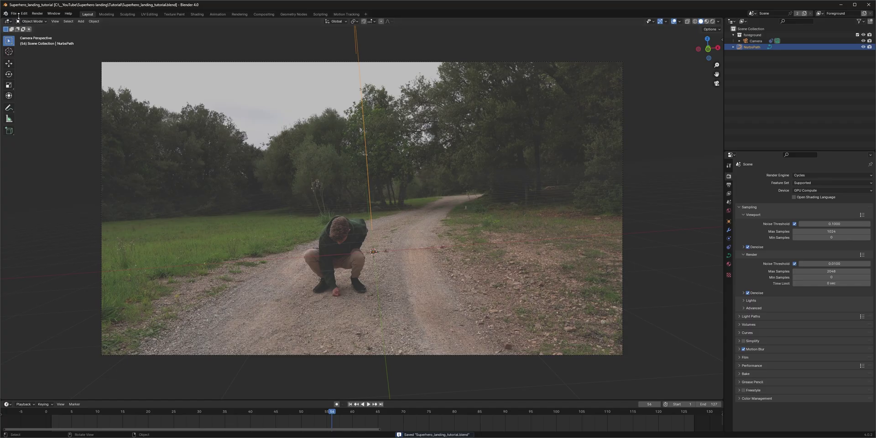
Import the animated character from an FBX file.
{"action": "left_click", "coordinate": [13, 14]}
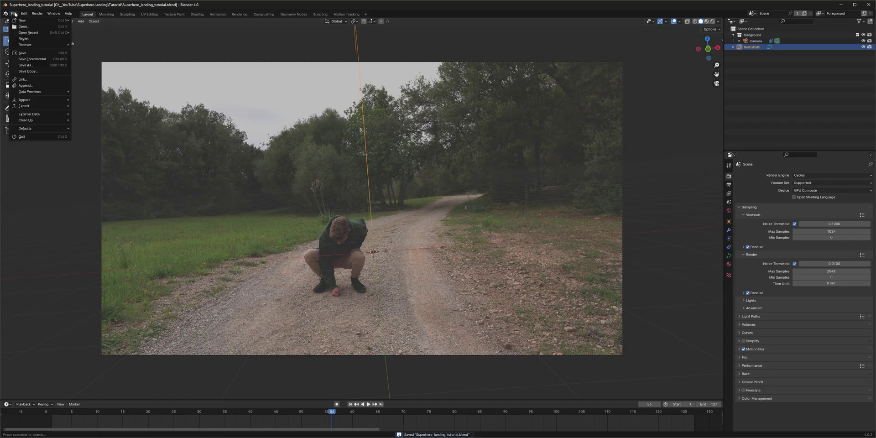
{"action": "mouse_move", "coordinate": [42, 100]}
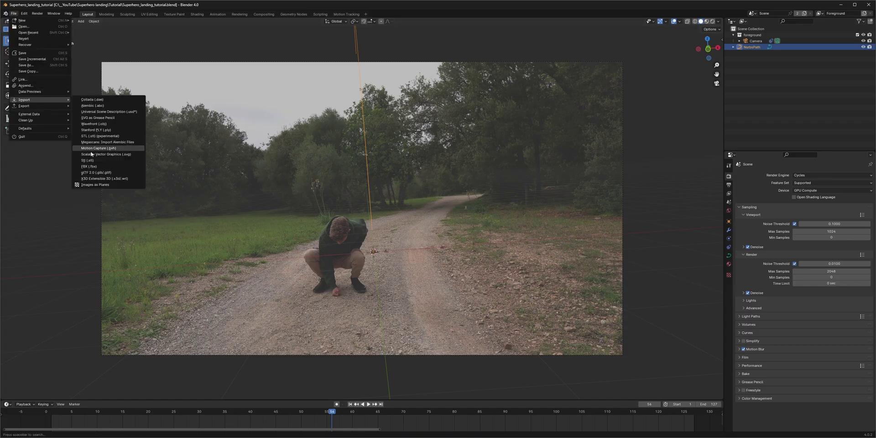
{"action": "left_click", "coordinate": [90, 166]}
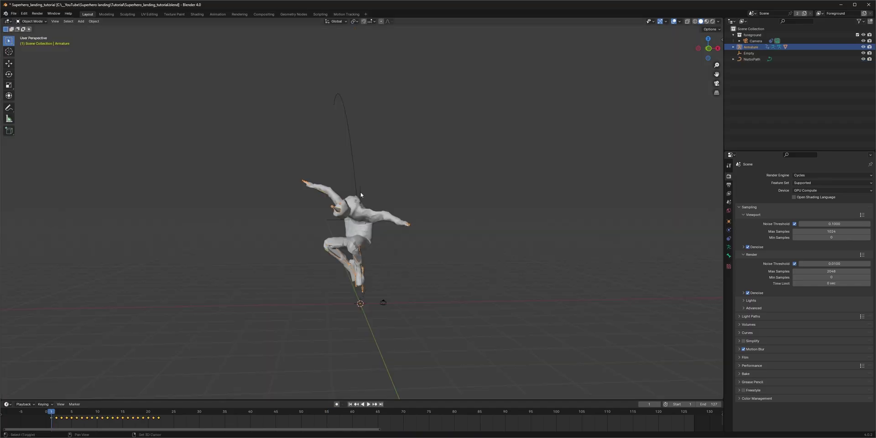
Parent the character to the Empty and give the Empty a Follow Path constraint.
{"action": "left_click", "coordinate": [361, 194], "text": "shift"}
{"action": "key", "text": "ctrl+p"}
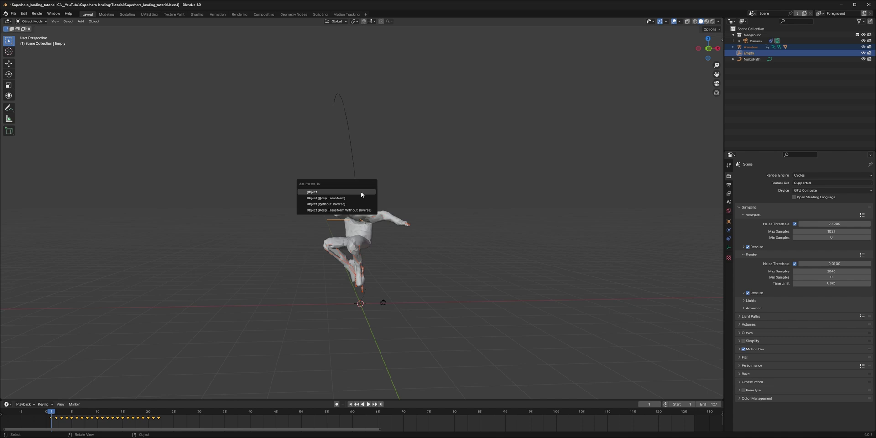
{"action": "left_click", "coordinate": [362, 199]}
{"action": "key", "text": "g"}
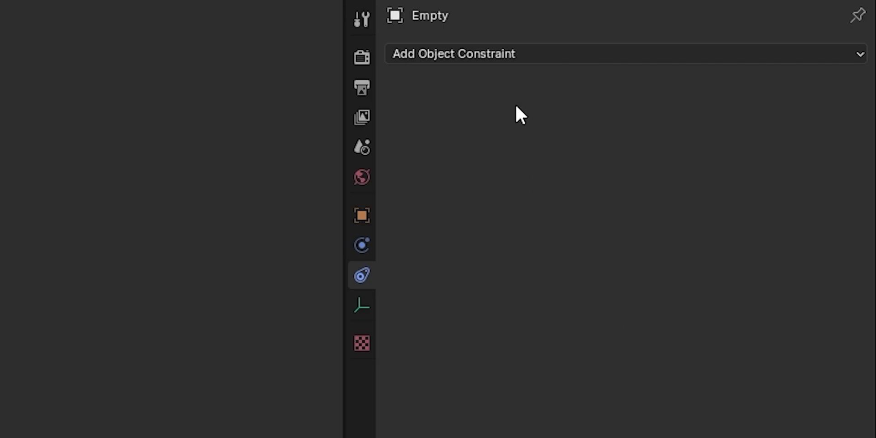
{"action": "left_click", "coordinate": [526, 54]}
{"action": "left_click", "coordinate": [780, 205]}
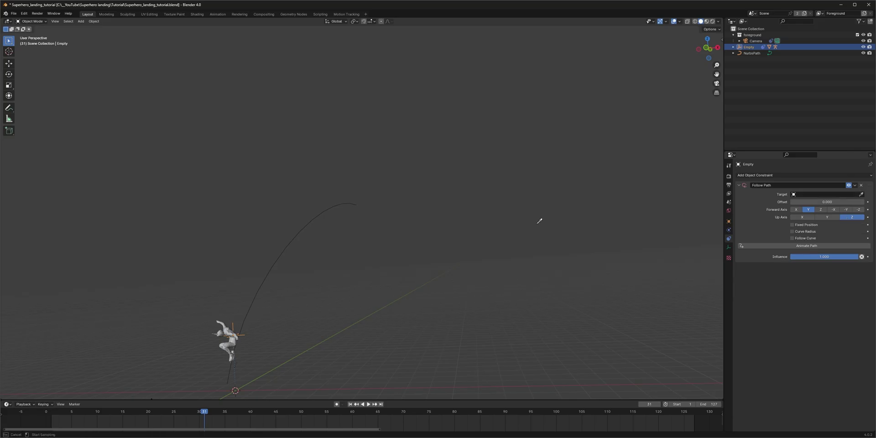
Target NurbsPath, raise the character on Z, and keyframe the path offset at frame 42.
{"action": "left_click", "coordinate": [326, 211]}
{"action": "key", "text": "g"}
{"action": "key", "text": "z"}
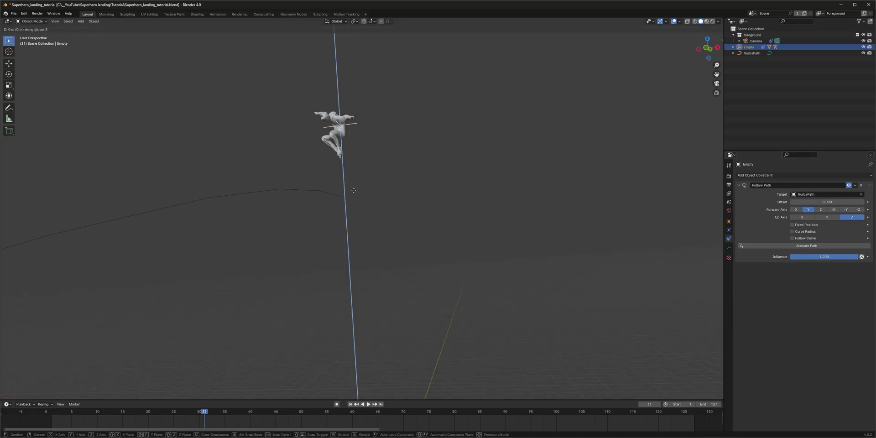
{"action": "left_click", "coordinate": [356, 260]}
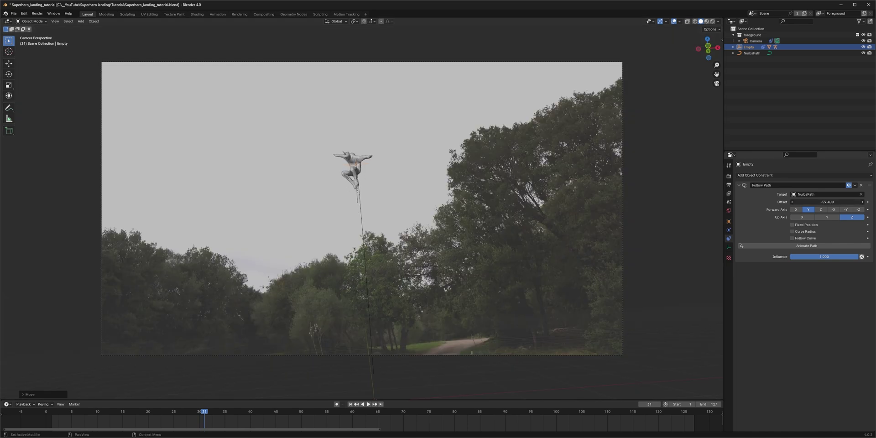
{"action": "left_click_drag", "start_coordinate": [828, 202], "coordinate": [803, 202]}
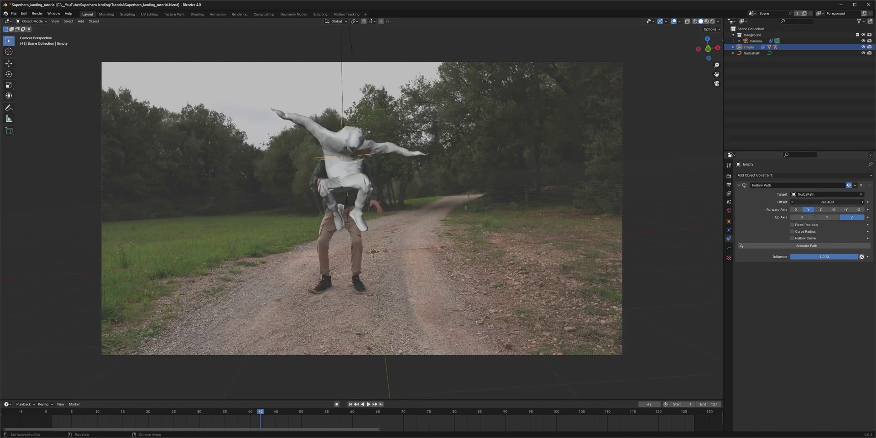
{"action": "left_click_drag", "start_coordinate": [827, 202], "coordinate": [821, 202]}
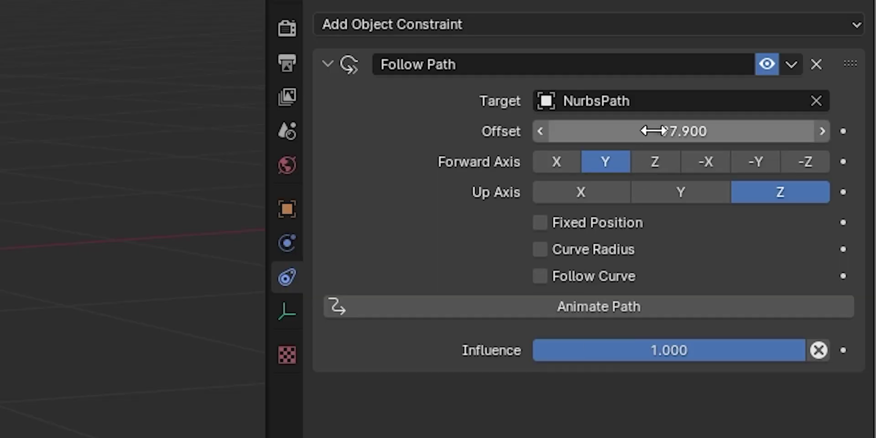
{"action": "key", "text": "i"}
At frame 20, move the character higher up the path, make the keys linear, and play.
{"action": "left_click", "coordinate": [241, 413]}
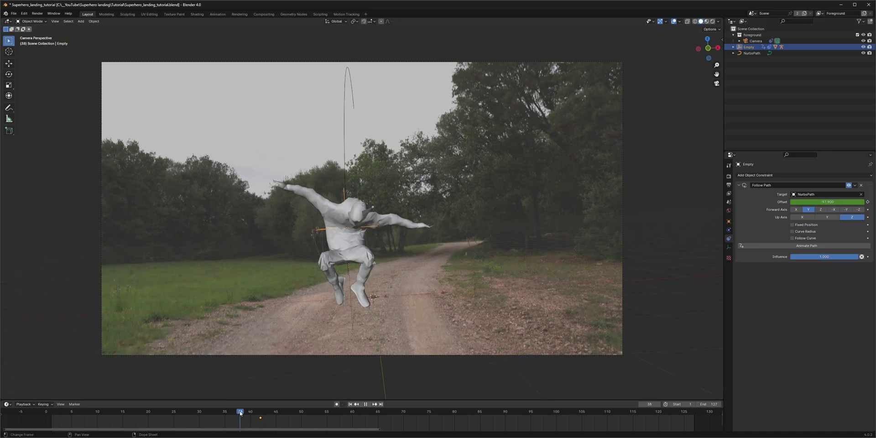
{"action": "left_click_drag", "start_coordinate": [241, 413], "coordinate": [148, 413]}
{"action": "left_click_drag", "start_coordinate": [827, 202], "coordinate": [858, 201]}
{"action": "right_click", "coordinate": [101, 418]}
{"action": "mouse_move", "coordinate": [100, 391]}
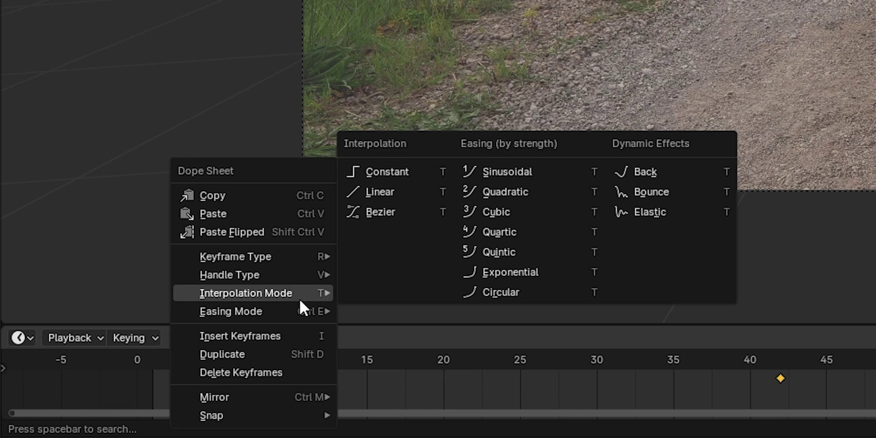
{"action": "left_click", "coordinate": [128, 355]}
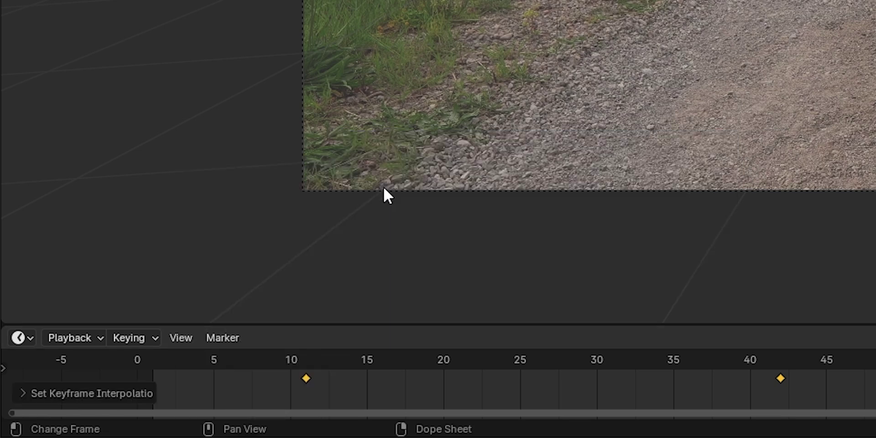
{"action": "key", "text": "space"}
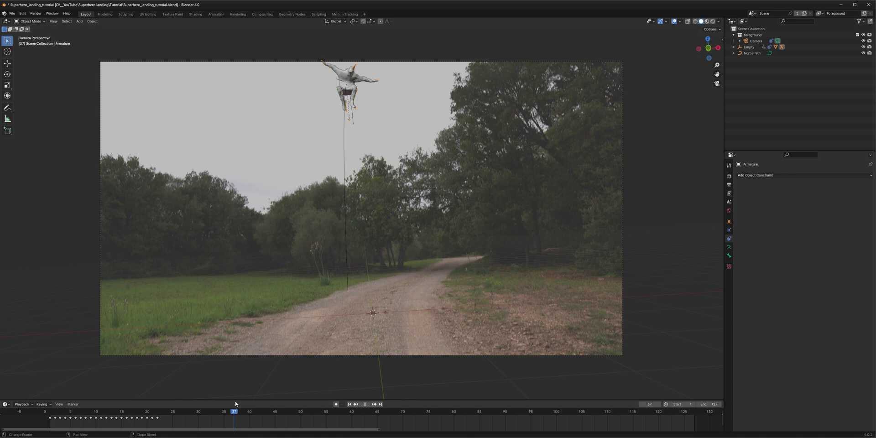
Scrub to landing frame 42 and enable Auto Keying.
{"action": "left_click_drag", "start_coordinate": [235, 402], "coordinate": [259, 403]}
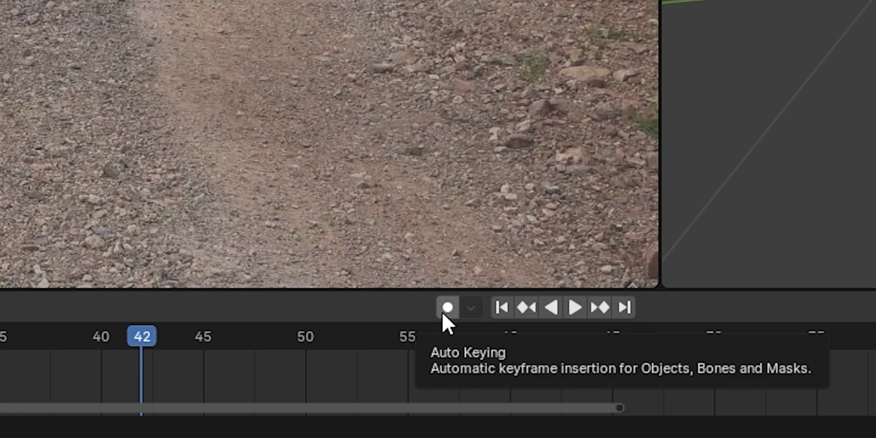
{"action": "left_click", "coordinate": [336, 404]}
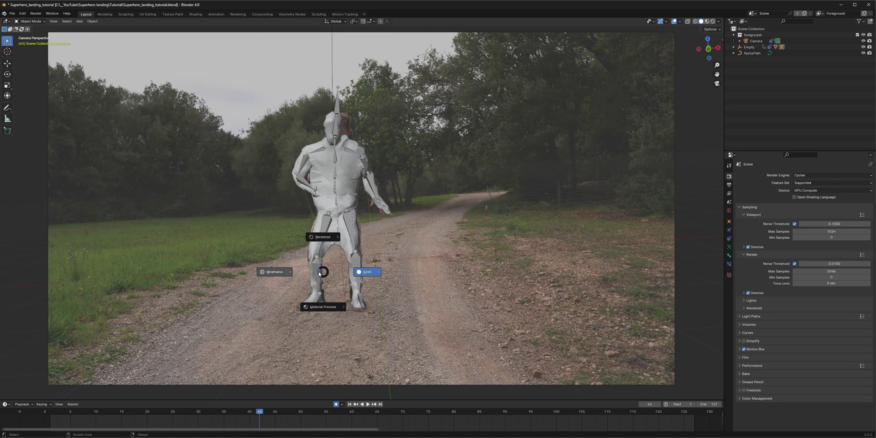
Use superhero landing.hdr as the world Environment Texture, rotated −70° on Z via Mapping.
{"action": "key", "text": "2"}
{"action": "left_click", "coordinate": [12, 13]}
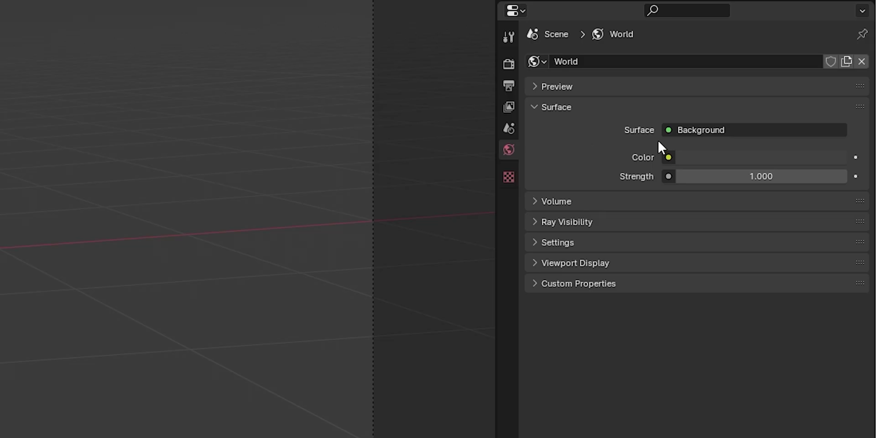
{"action": "left_click", "coordinate": [668, 157]}
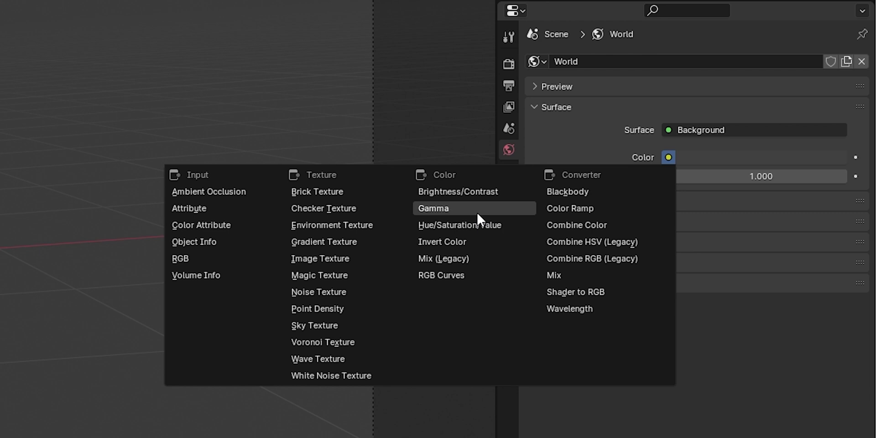
{"action": "left_click", "coordinate": [371, 228]}
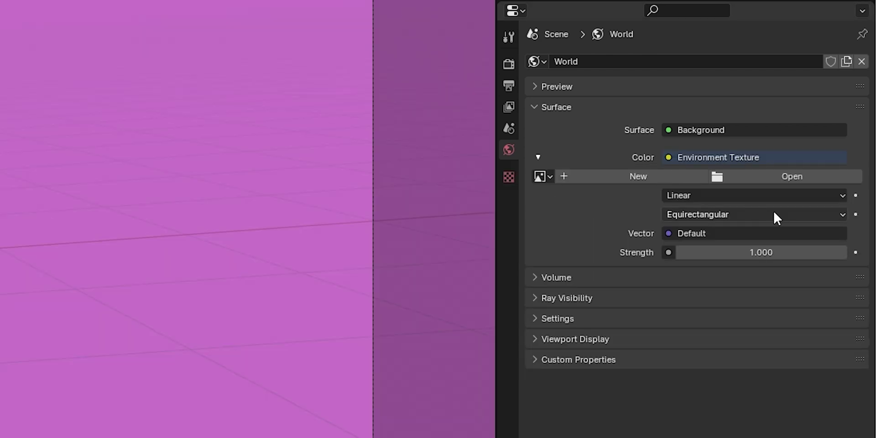
{"action": "left_click", "coordinate": [773, 176]}
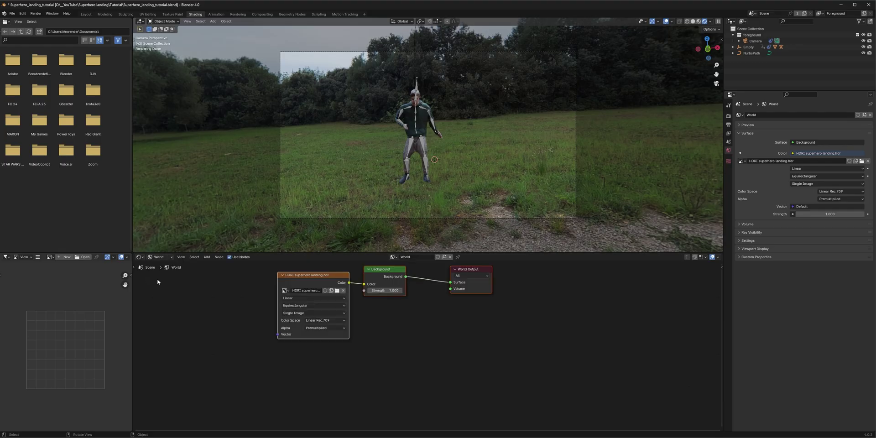
{"action": "key", "text": "ctrl+t"}
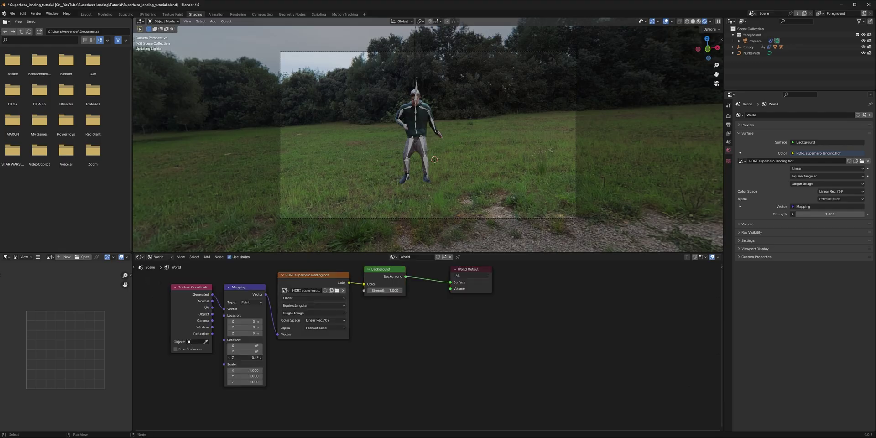
{"action": "left_click_drag", "start_coordinate": [245, 358], "coordinate": [214, 358]}
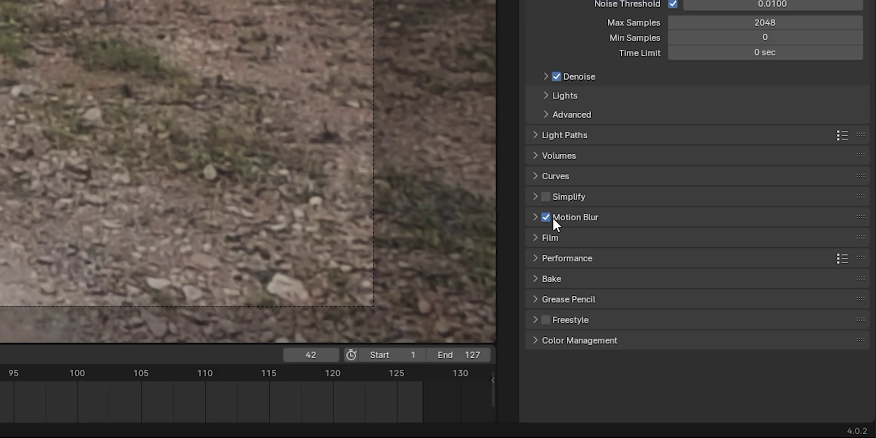
Enable Film > Transparent and set render Max Samples to 300.
{"action": "left_click", "coordinate": [547, 238]}
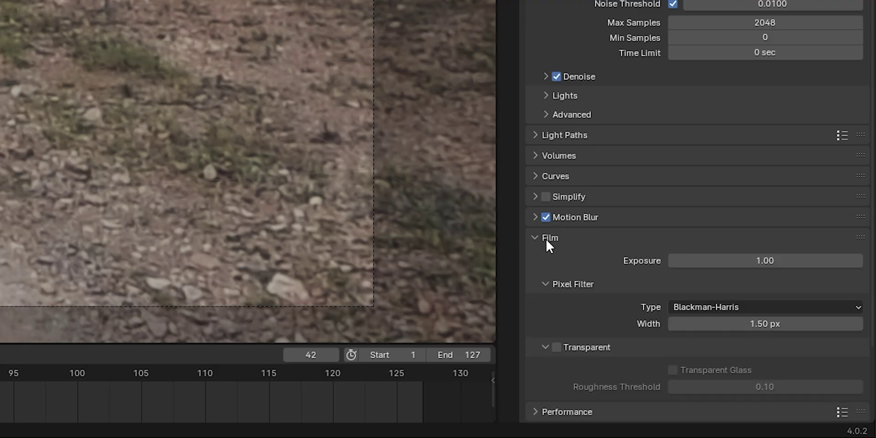
{"action": "left_click", "coordinate": [561, 346]}
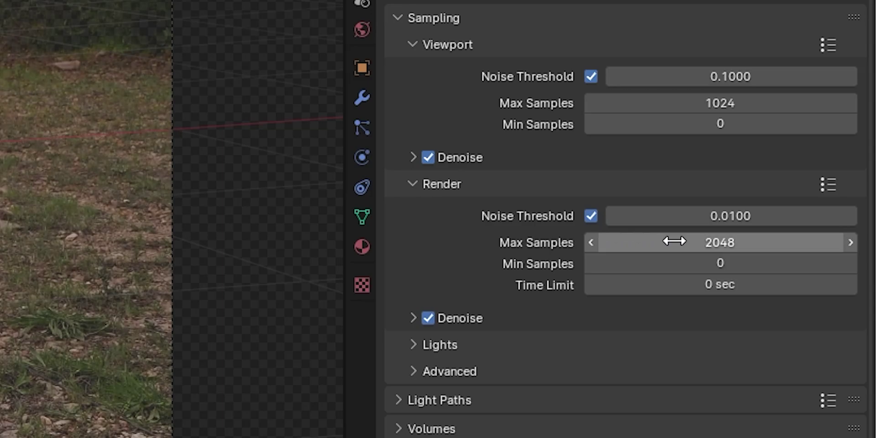
{"action": "left_click", "coordinate": [677, 242]}
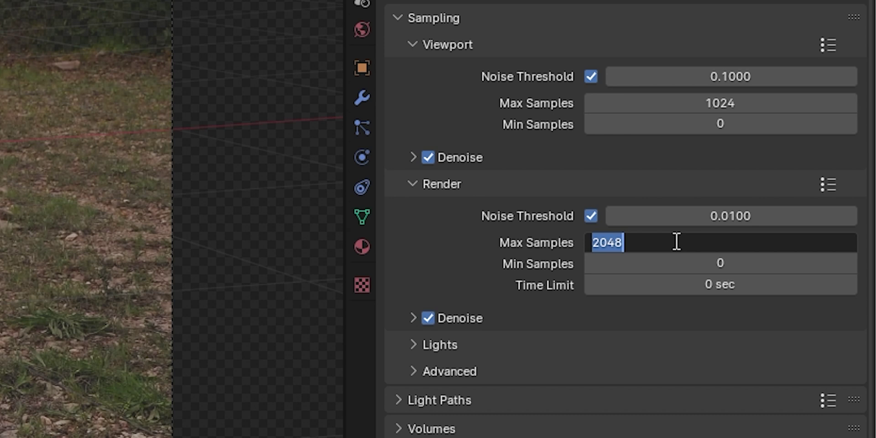
{"action": "type", "text": "300"}
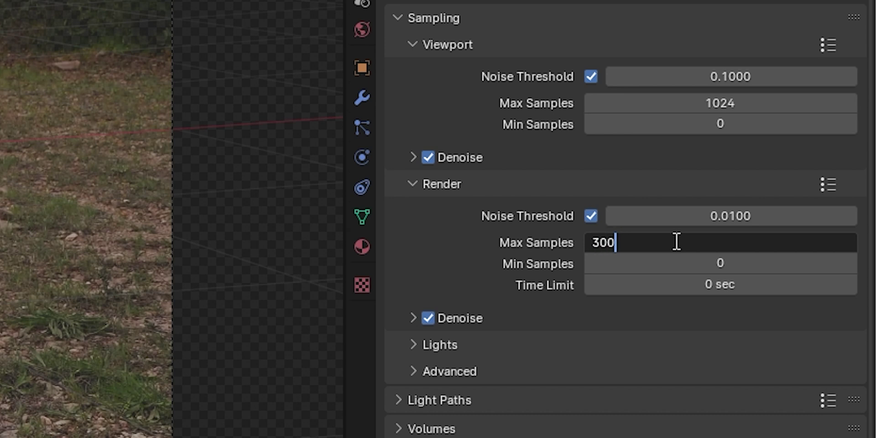
{"action": "key", "text": "Return"}
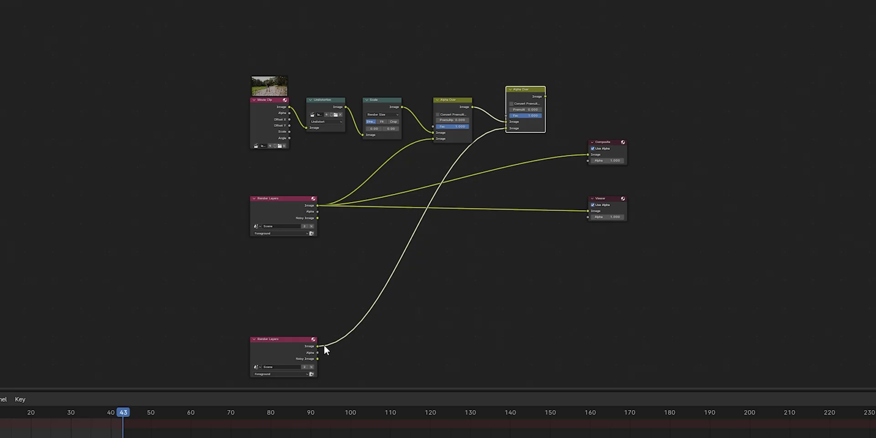
Wire the lower Render Layers Image socket into the Composite and Viewer Image inputs.
{"action": "left_click_drag", "start_coordinate": [318, 346], "coordinate": [588, 155]}
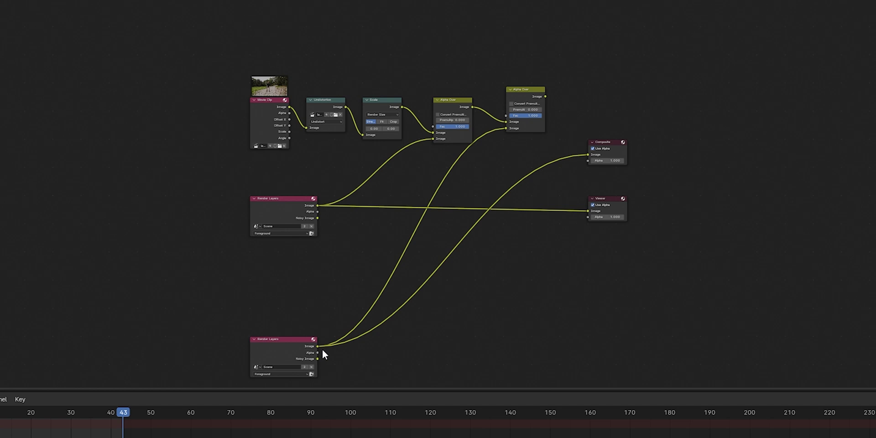
{"action": "left_click_drag", "start_coordinate": [318, 347], "coordinate": [589, 212]}
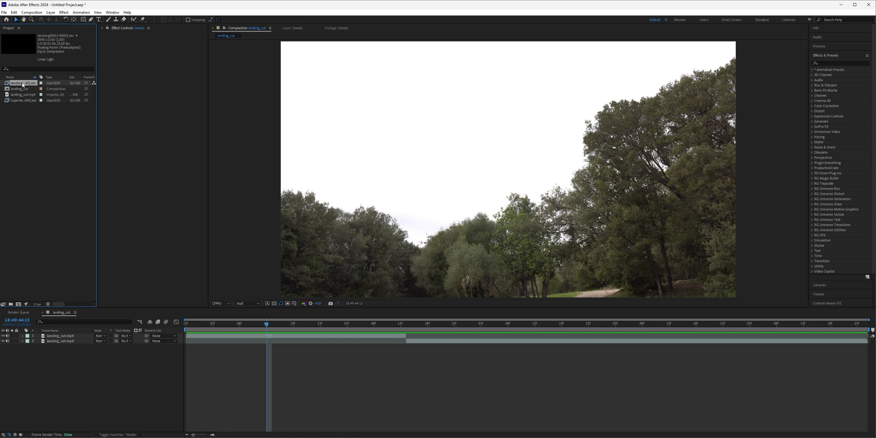
Drop the landing EXR sequence into landing_cut and shift the CG figure beside the person.
{"action": "left_click_drag", "start_coordinate": [52, 255], "coordinate": [335, 339]}
{"action": "left_click_drag", "start_coordinate": [247, 327], "coordinate": [398, 337]}
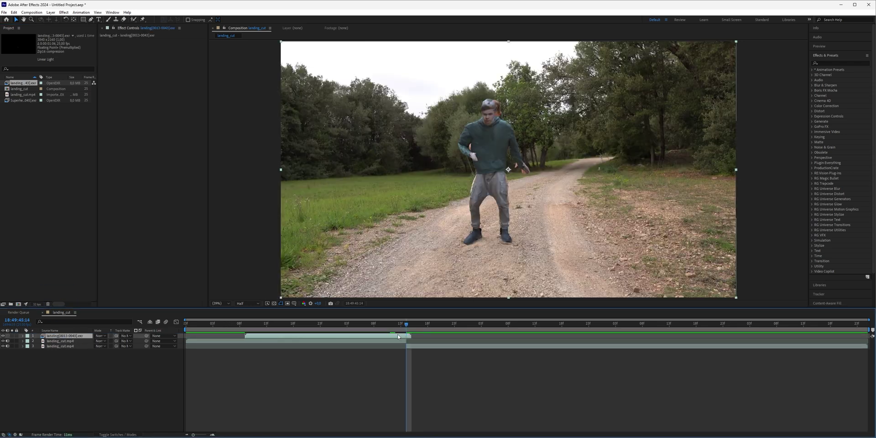
{"action": "left_click_drag", "start_coordinate": [479, 246], "coordinate": [553, 244]}
{"action": "key", "text": "ctrl+space"}
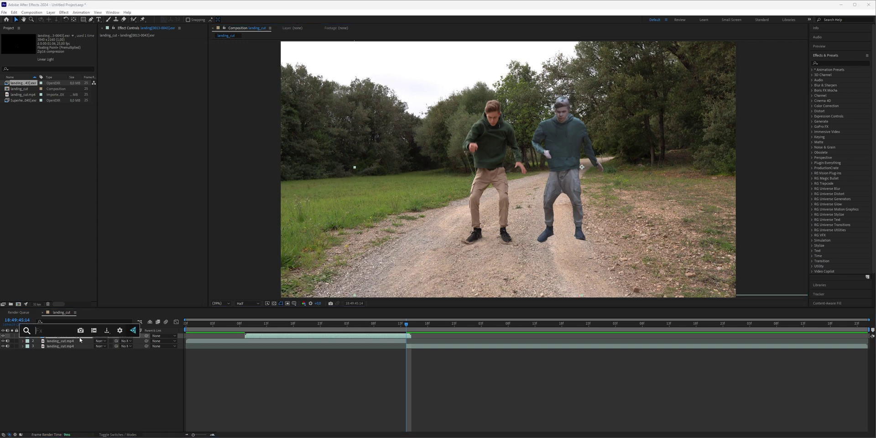
Apply Curves to the CG layer and lower the red and green channel highlights.
{"action": "type", "text": "curv"}
{"action": "key", "text": "Return"}
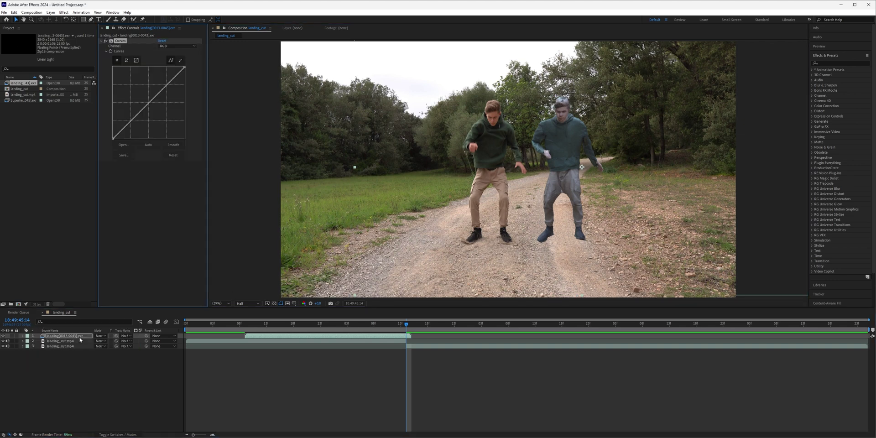
{"action": "left_click", "coordinate": [178, 46]}
{"action": "left_click", "coordinate": [173, 59]}
{"action": "left_click_drag", "start_coordinate": [184, 67], "coordinate": [188, 78]}
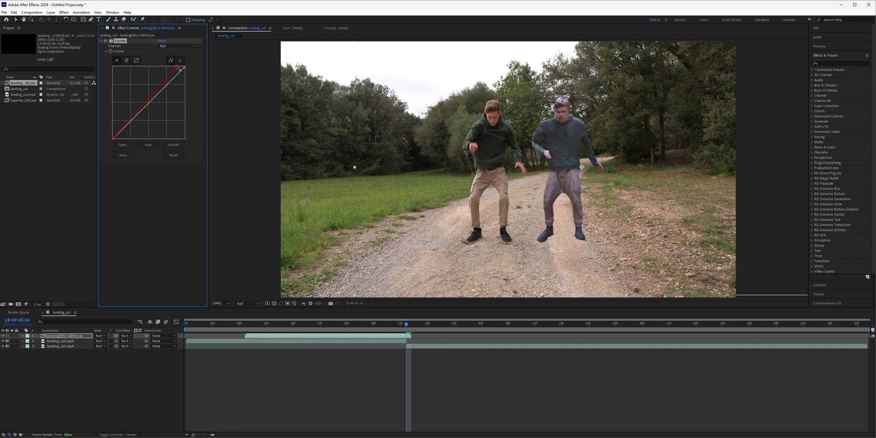
{"action": "left_click", "coordinate": [177, 46]}
{"action": "left_click", "coordinate": [173, 64]}
{"action": "left_click_drag", "start_coordinate": [184, 67], "coordinate": [188, 74]}
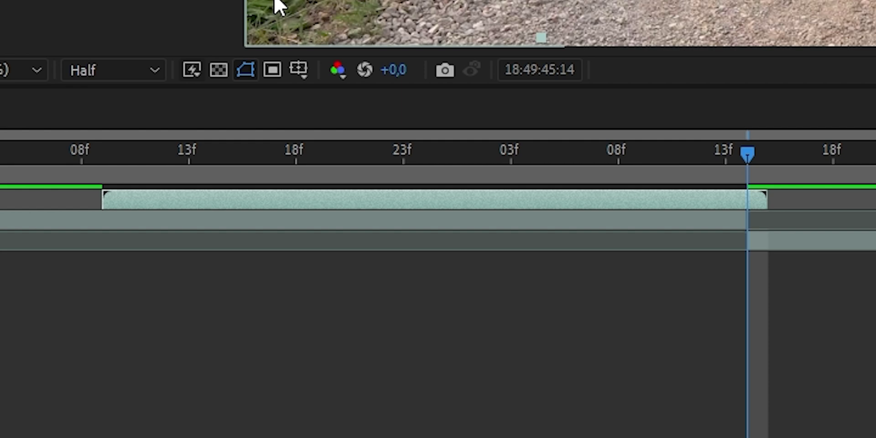
Show only the red channel and steepen the red curve to match the real person.
{"action": "left_click", "coordinate": [338, 72]}
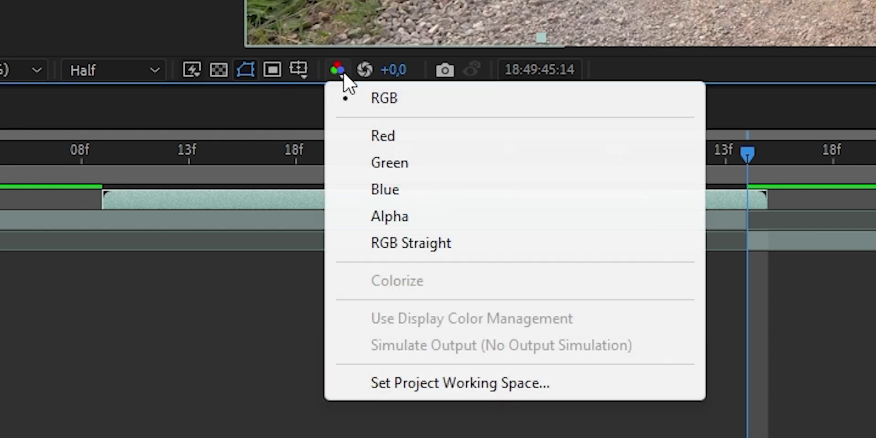
{"action": "left_click", "coordinate": [298, 55]}
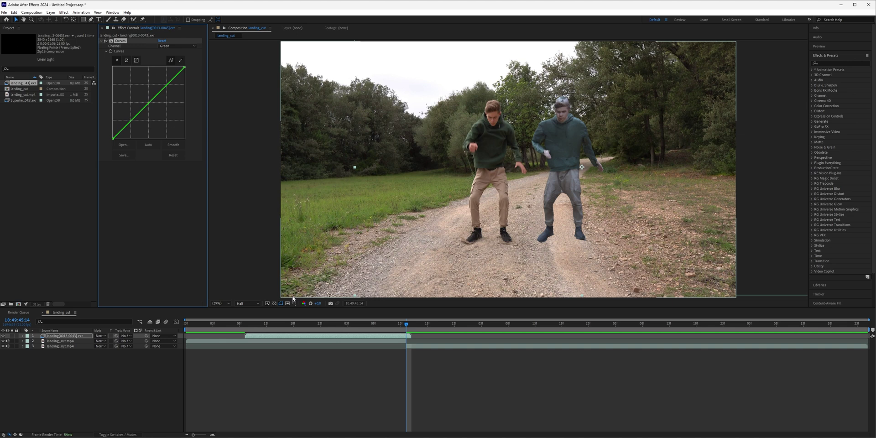
{"action": "left_click", "coordinate": [305, 304]}
{"action": "left_click", "coordinate": [328, 320]}
{"action": "left_click", "coordinate": [177, 46]}
{"action": "left_click", "coordinate": [172, 59]}
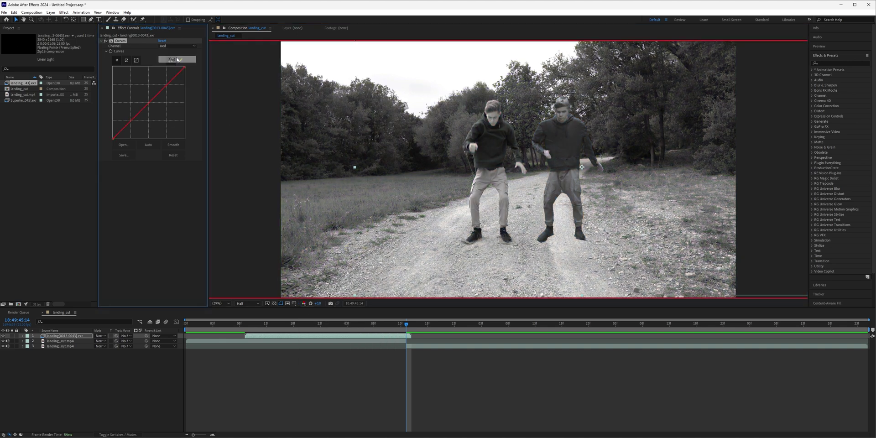
{"action": "mouse_move", "coordinate": [185, 67]}
{"action": "left_mouse_down"}
{"action": "mouse_move", "coordinate": [166, 67]}
{"action": "mouse_move", "coordinate": [179, 67]}
{"action": "left_mouse_up"}
Check green and blue channels, reshape the blue curve, and return to full-colour view.
{"action": "key", "text": "alt+2"}
{"action": "key", "text": "alt+3"}
{"action": "left_click", "coordinate": [177, 46]}
{"action": "left_click", "coordinate": [173, 68]}
{"action": "left_click_drag", "start_coordinate": [113, 138], "coordinate": [120, 141]}
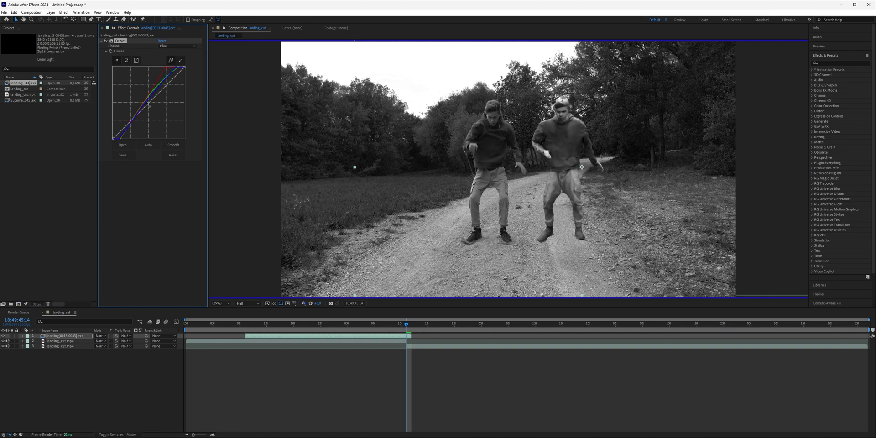
{"action": "key", "text": "alt+3"}
{"action": "left_click", "coordinate": [177, 46]}
{"action": "left_click", "coordinate": [173, 64]}
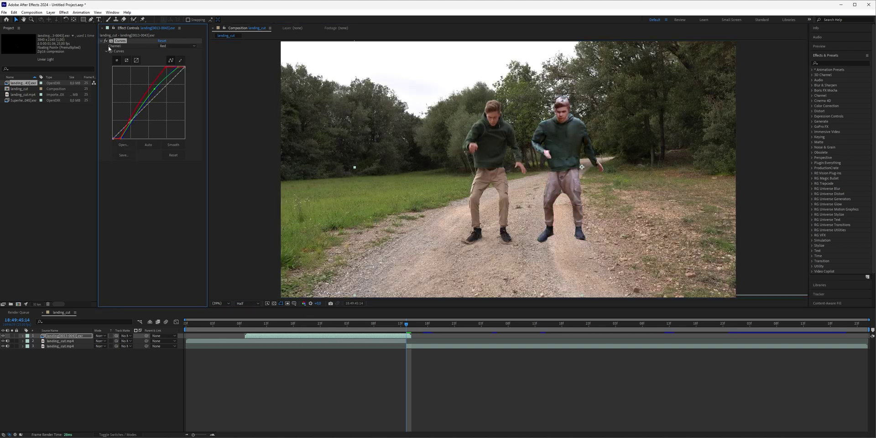
{"action": "key", "text": "ctrl+space"}
Apply Luma Key to the footage with a threshold of 77.
{"action": "type", "text": "lum"}
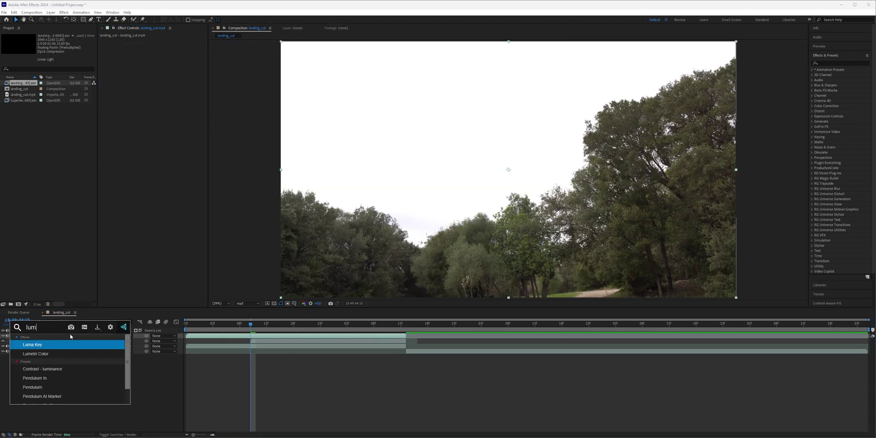
{"action": "key", "text": "Return"}
{"action": "left_click_drag", "start_coordinate": [159, 51], "coordinate": [184, 51]}
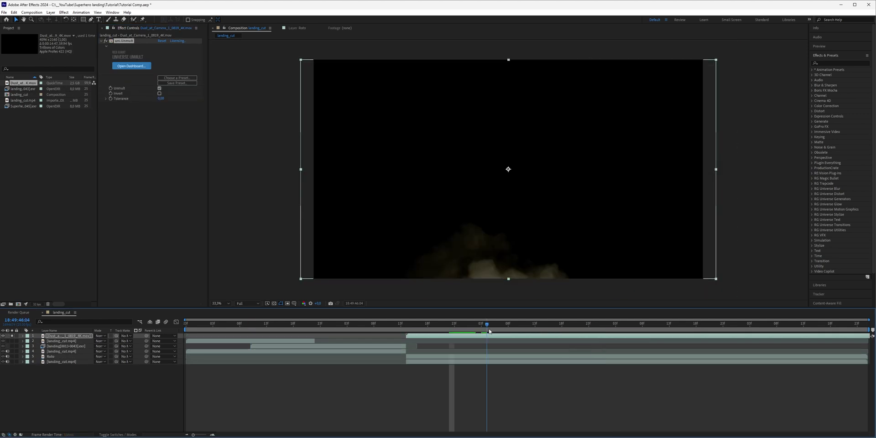